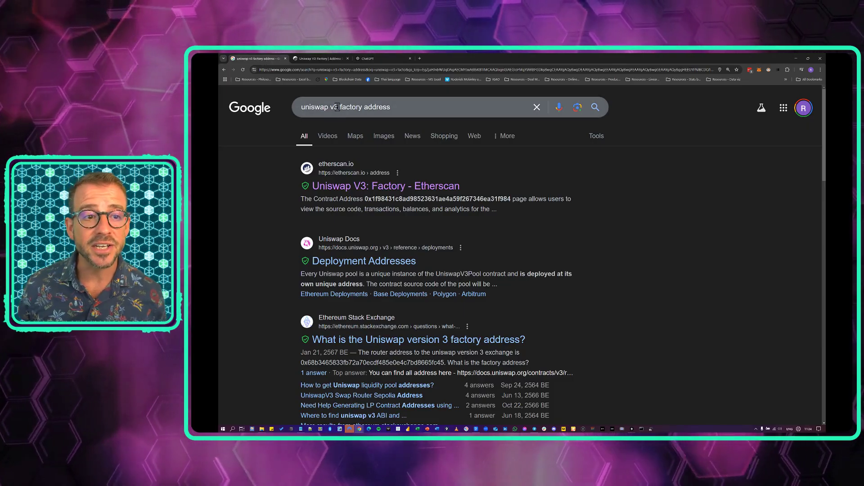
# Dismiss the suggestions and select the Uniswap V3 Factory contract address in the first Etherscan result
pyautogui.moveTo(390, 107); pyautogui.dragTo(368, 97)
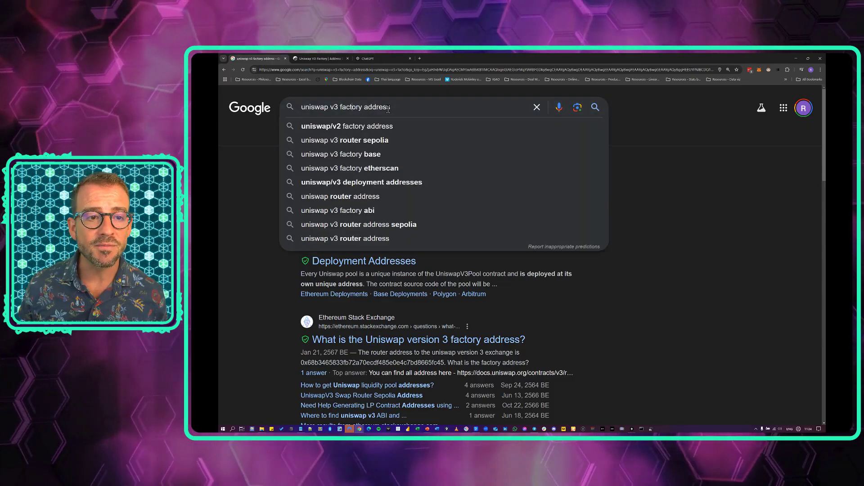
pyautogui.click(235, 178)
pyautogui.doubleClick(435, 198)
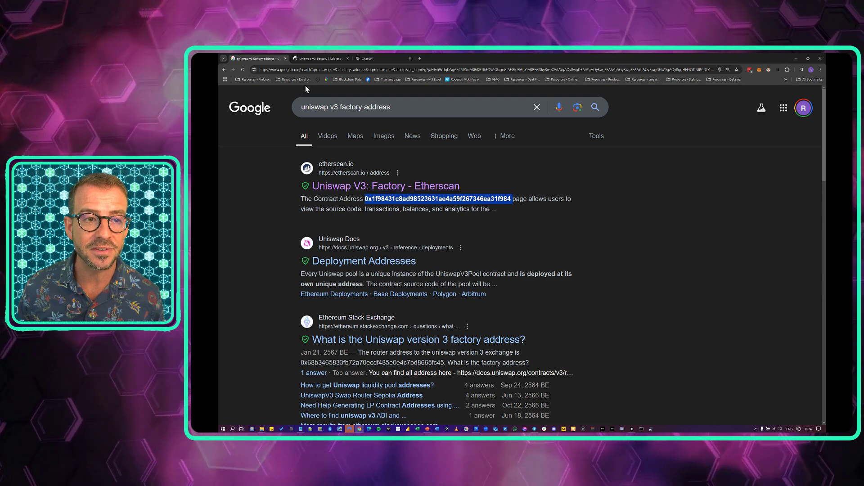
pyautogui.click(411, 199)
pyautogui.doubleClick(412, 199)
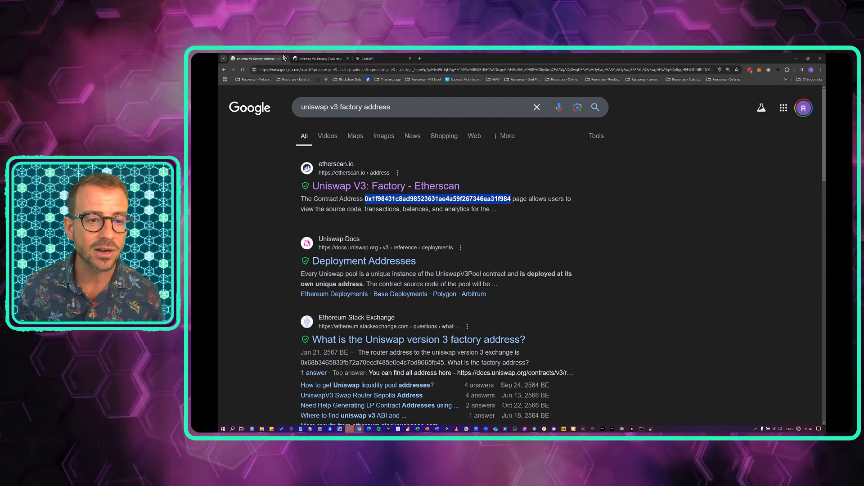
# Switch to the Etherscan factory contract page and return to its verified source code view
pyautogui.click(318, 59)
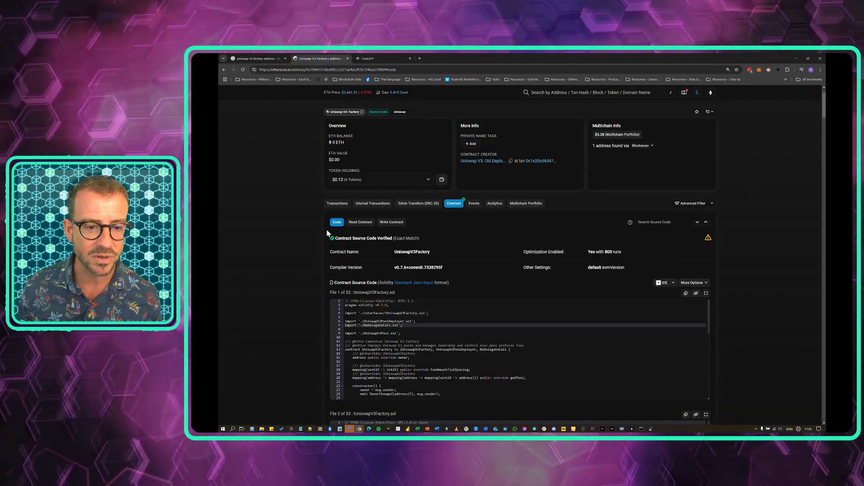
pyautogui.click(338, 203)
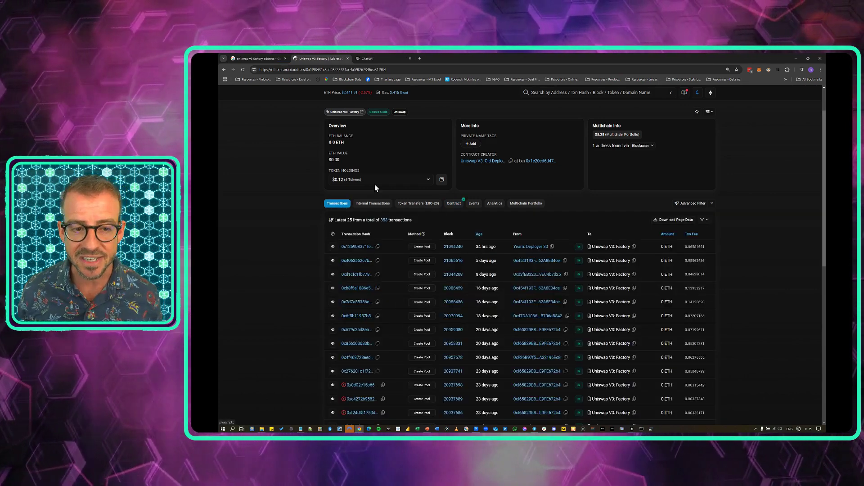
pyautogui.click(454, 203)
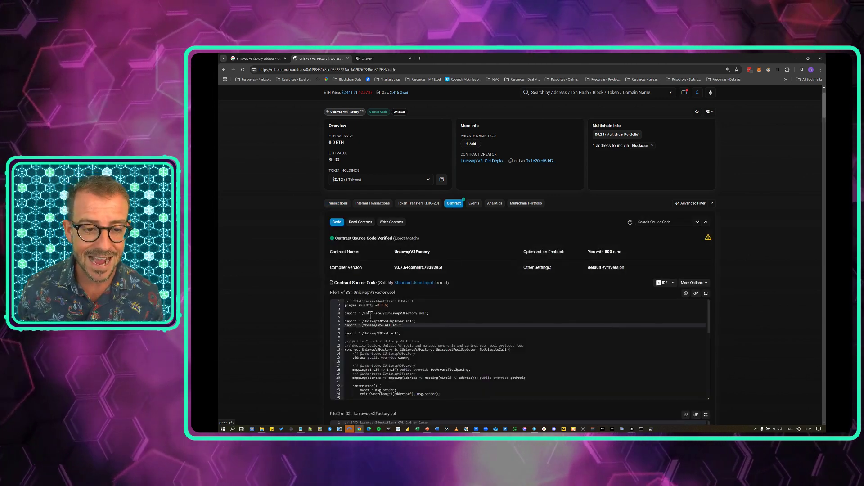
pyautogui.scroll(-2, 344, 303)
pyautogui.scroll(-2, 408, 368)
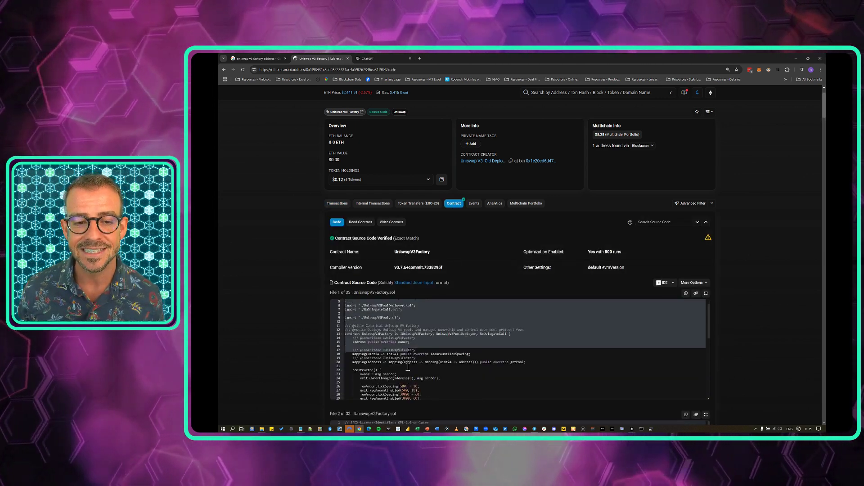
pyautogui.scroll(-2, 408, 368)
pyautogui.scroll(-2, 408, 368)
pyautogui.scroll(-2, 408, 368)
pyautogui.scroll(-2, 407, 367)
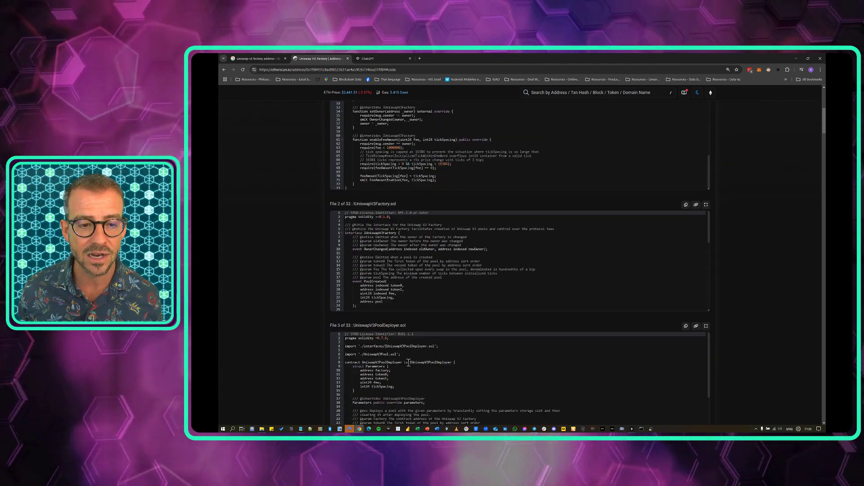
pyautogui.scroll(2, 428, 248)
pyautogui.scroll(2, 428, 249)
# Select the entire UniswapV3Factory.sol code in File 1 for copying
pyautogui.click(427, 249)
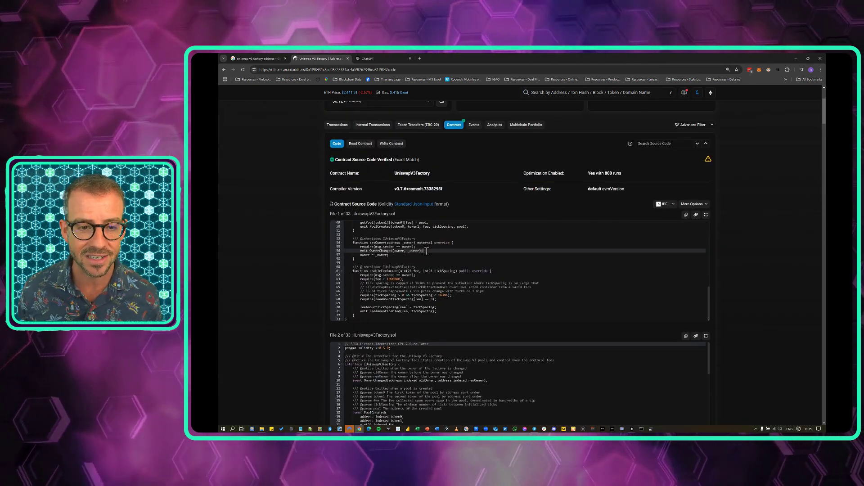
pyautogui.tripleClick(426, 251)
pyautogui.hotkey('ctrl', 'a')
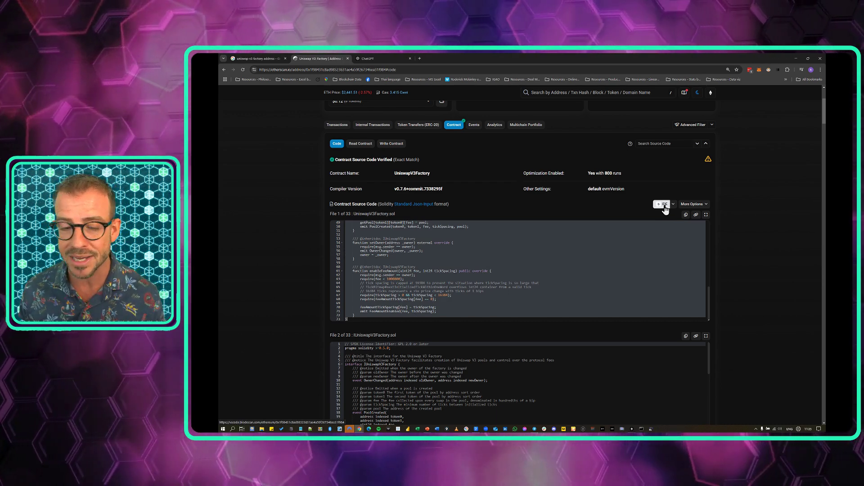
pyautogui.click(466, 273)
pyautogui.hotkey('ctrl', 'a')
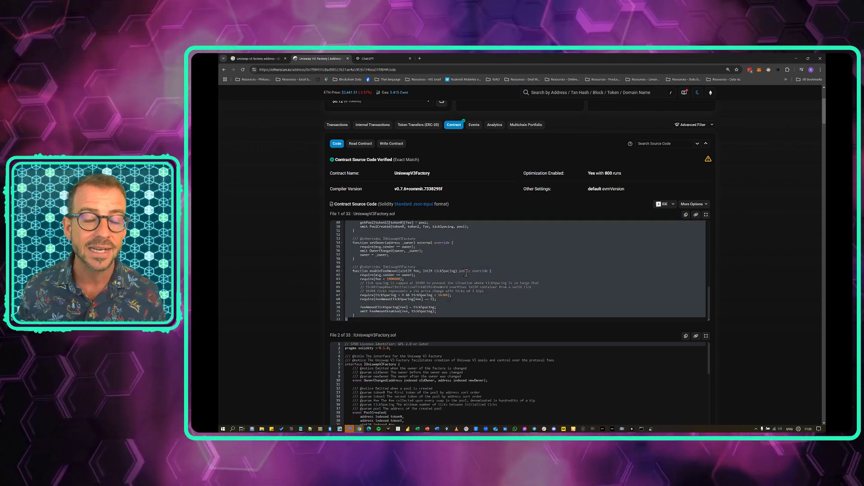
# Send ChatGPT a prompt asking it to act as a Solidity and smart contract expert
pyautogui.click(376, 59)
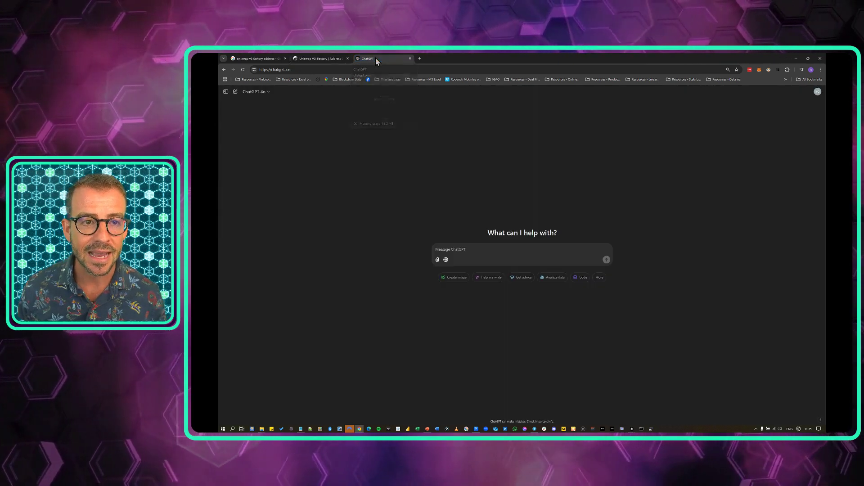
pyautogui.click(470, 248)
pyautogui.write('Please ')
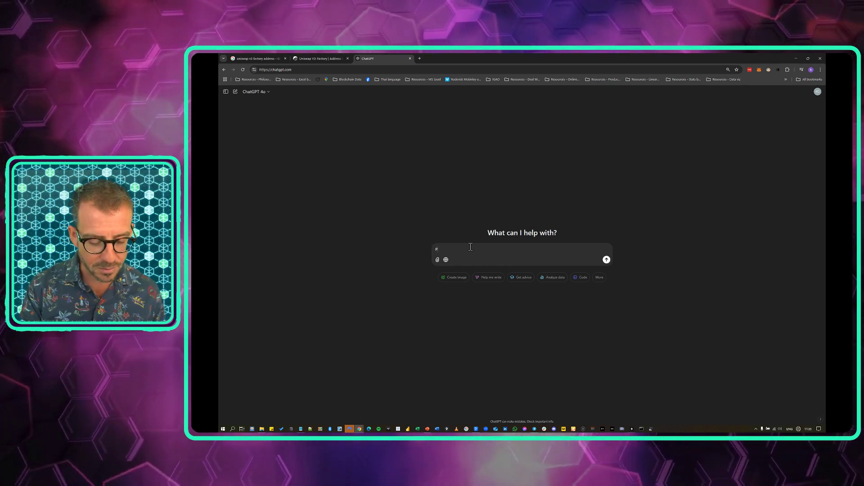
pyautogui.write('act as ')
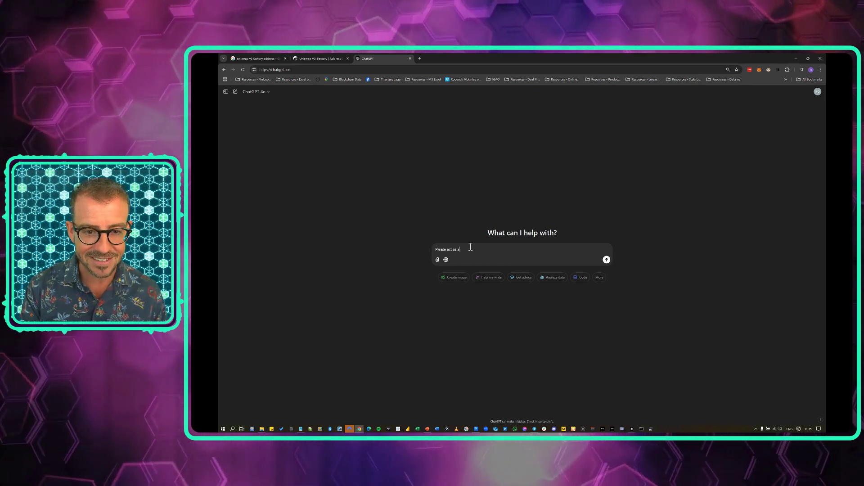
pyautogui.write('an expert in solidi')
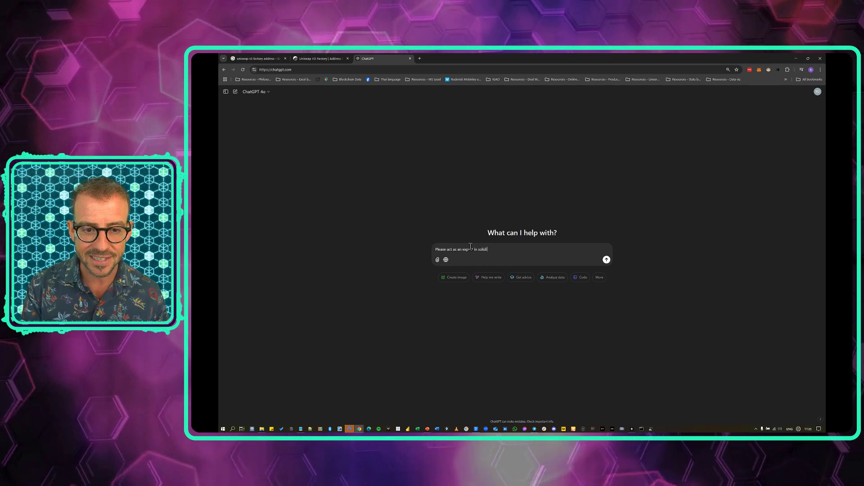
pyautogui.write('ty and smart cont')
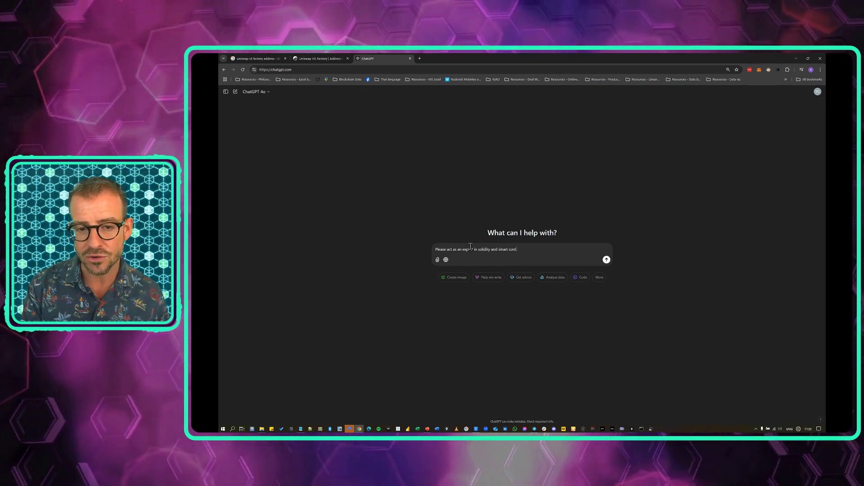
pyautogui.write('ract development')
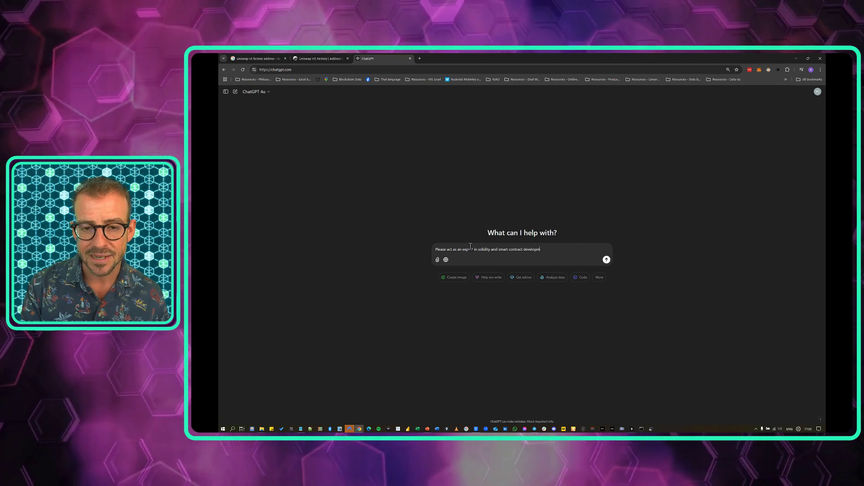
pyautogui.press('Return')
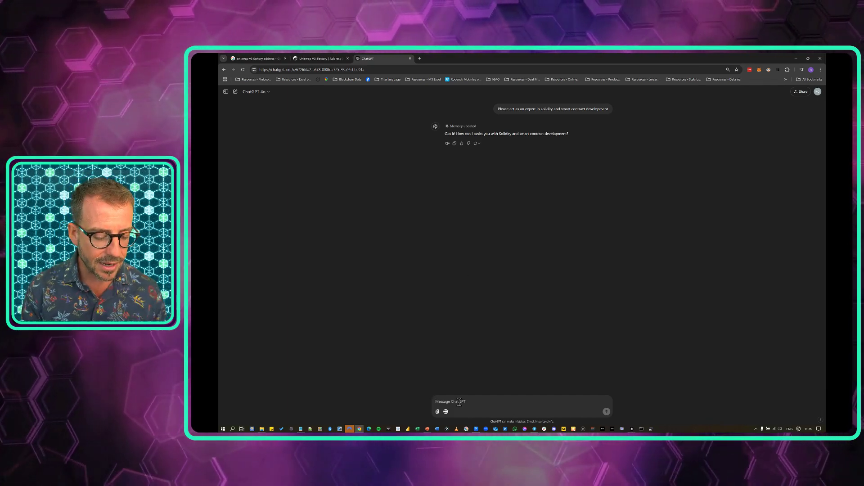
pyautogui.write('Please')
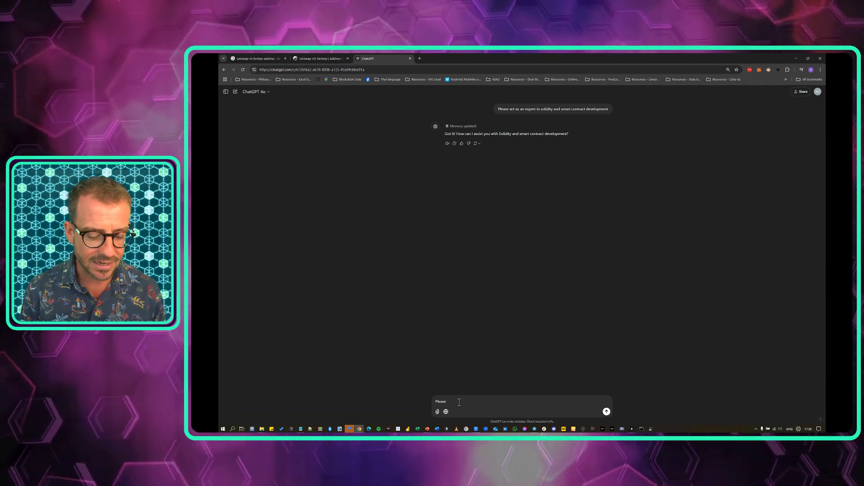
pyautogui.scroll(1, 501, 328)
pyautogui.scroll(3, 502, 327)
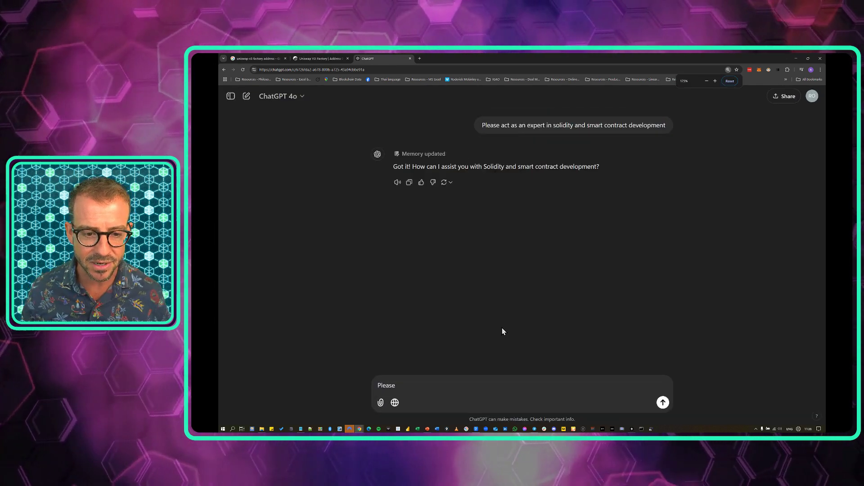
pyautogui.scroll(1, 502, 332)
pyautogui.write(' help m')
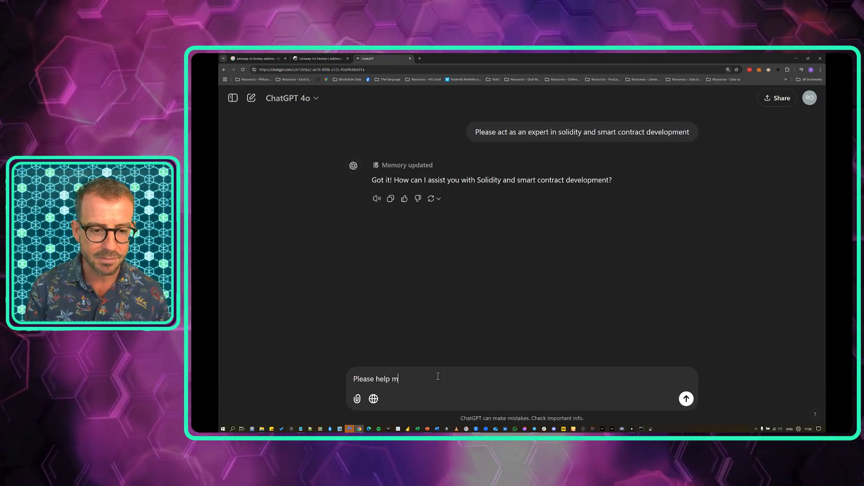
pyautogui.write('e understand what this ')
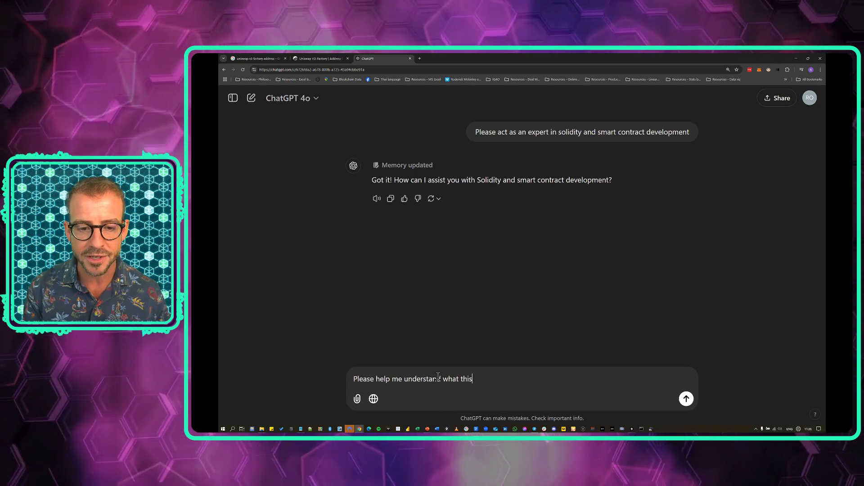
pyautogui.write('smart contract ')
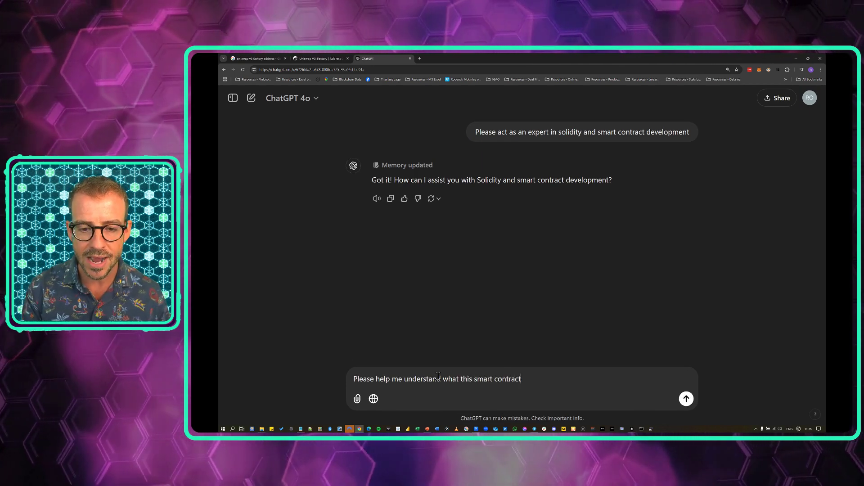
pyautogui.write('does:')
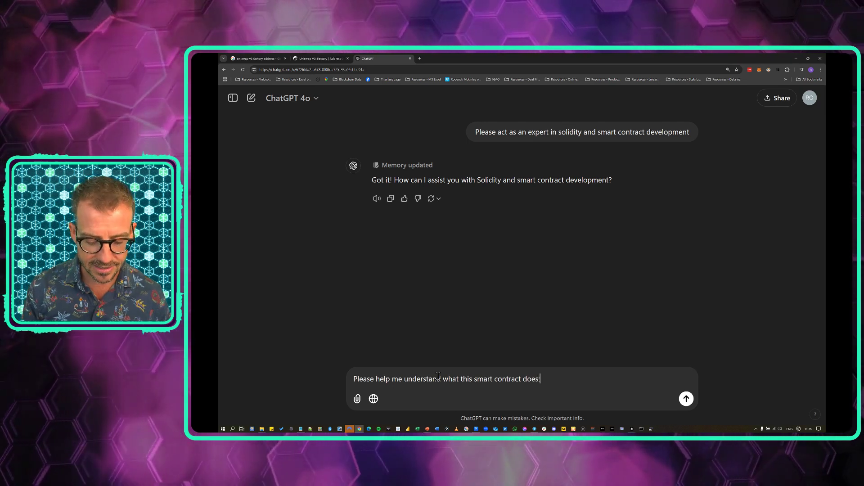
# Send 'Please help me understand what this smart contract does:' with the pasted code and zoom out to read the reply
pyautogui.hotkey('shift', 'Return')
pyautogui.hotkey('shift', 'Return')
pyautogui.hotkey('ctrl', 'v')
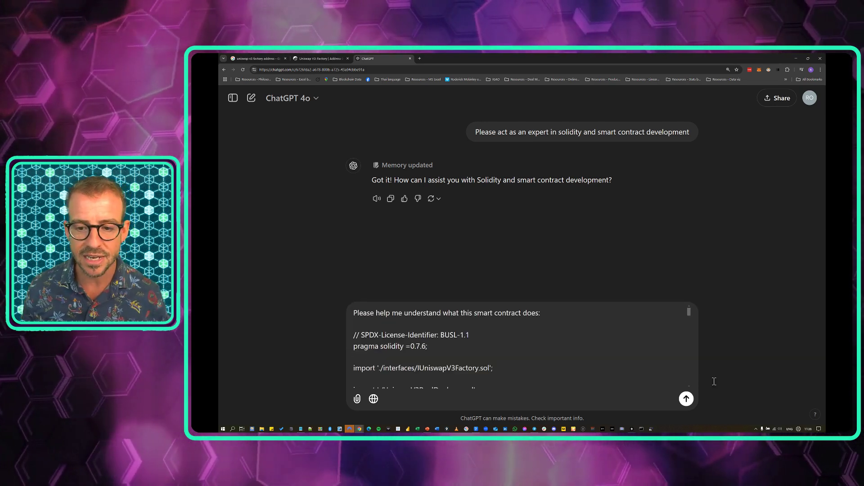
pyautogui.click(686, 398)
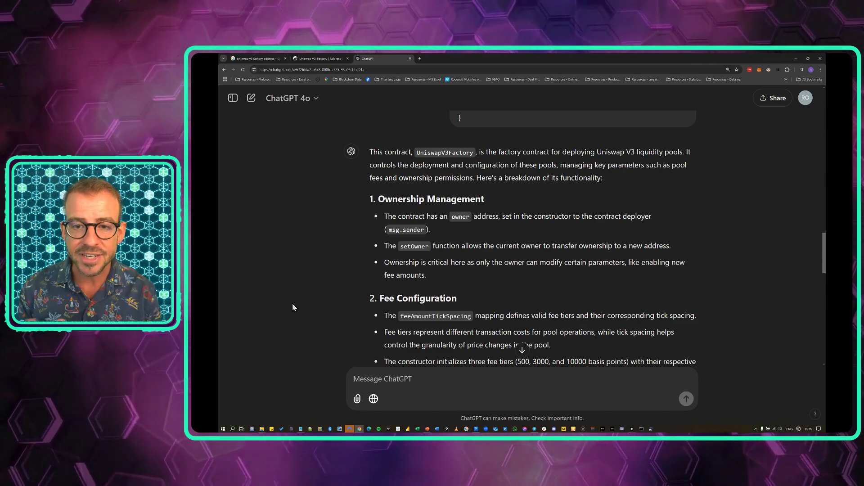
pyautogui.hotkey('ctrl', '-')
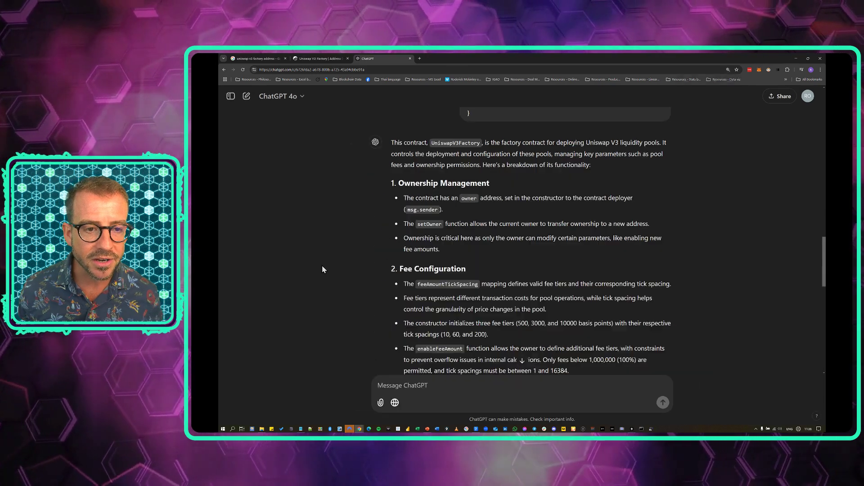
pyautogui.hotkey('ctrl', '-')
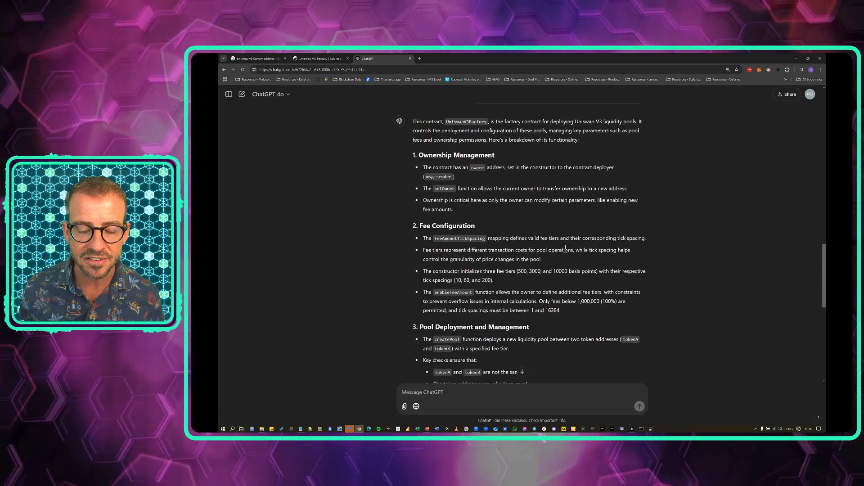
pyautogui.scroll(-1, 544, 187)
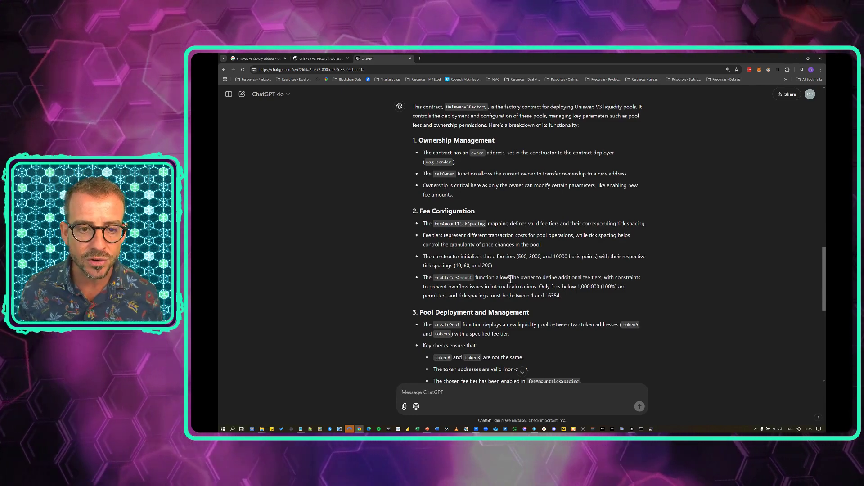
pyautogui.scroll(-1, 544, 264)
pyautogui.scroll(-5, 560, 273)
pyautogui.scroll(-6, 577, 286)
pyautogui.scroll(-1, 577, 285)
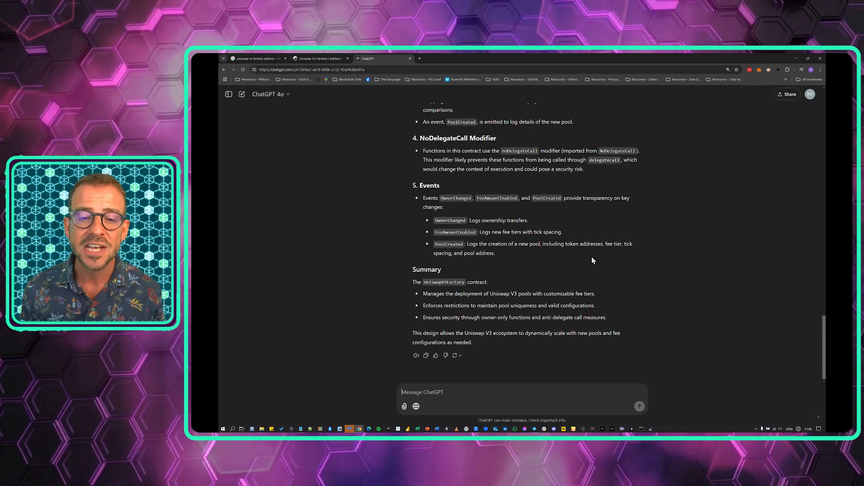
# Paste the Solidity contract code into the message with blank lines above it for a CODE label
pyautogui.hotkey('alt', 'Tab')
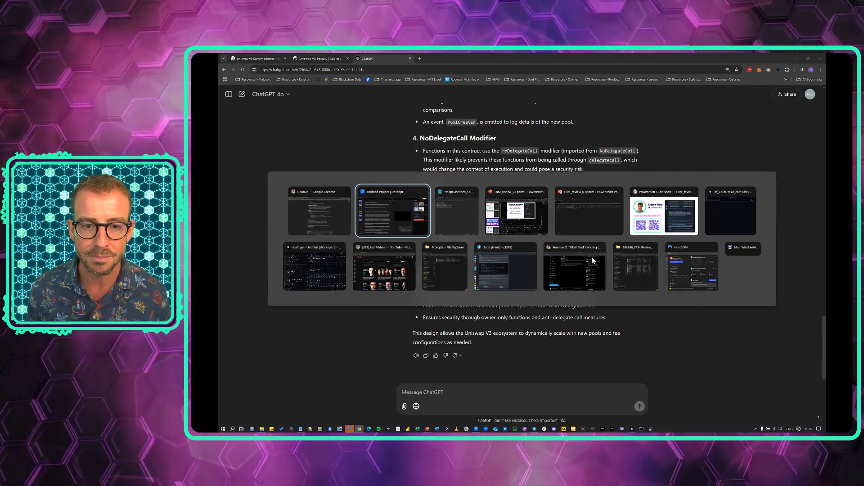
pyautogui.press('Escape')
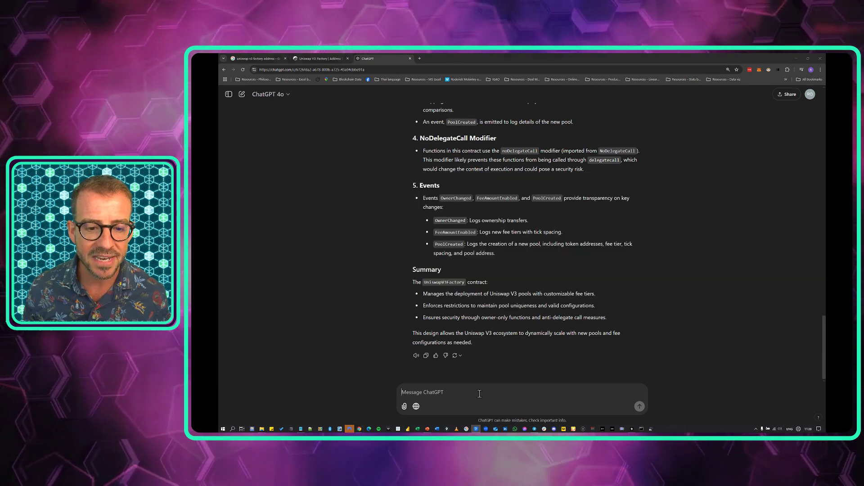
pyautogui.hotkey('ctrl', 'v')
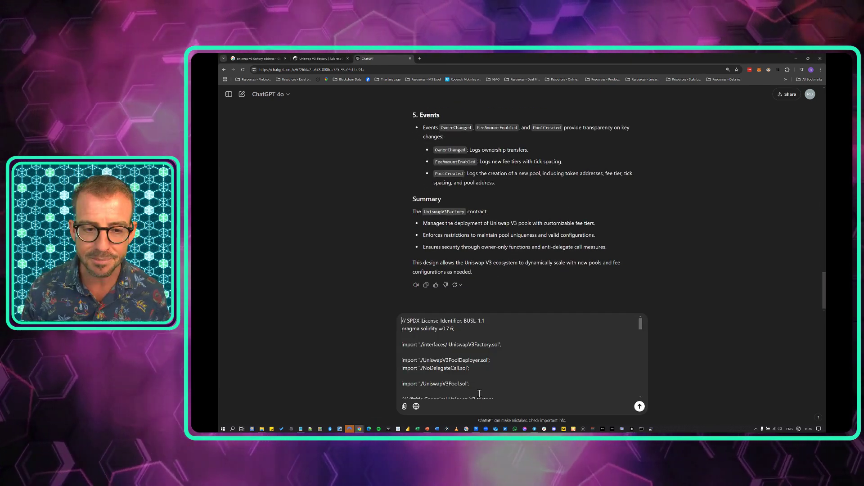
pyautogui.hotkey('shift', 'Return')
pyautogui.hotkey('shift', 'Return')
pyautogui.write('CODE:')
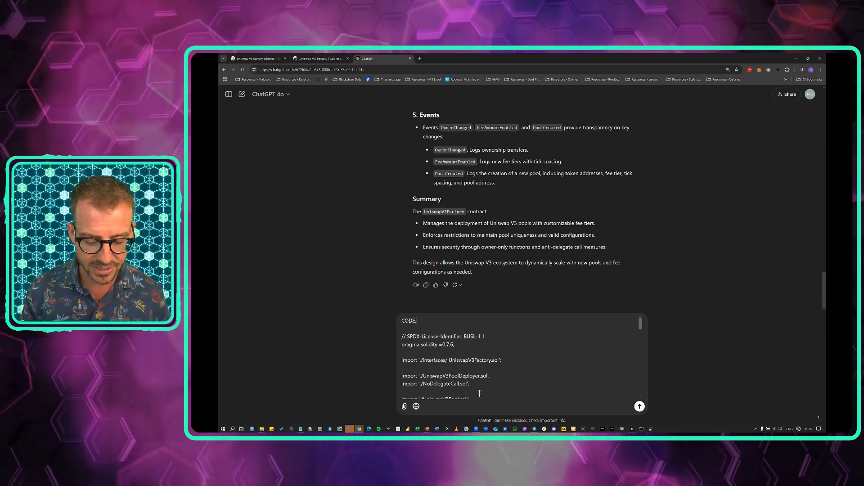
pyautogui.hotkey('shift', 'Return')
pyautogui.hotkey('shift', 'Return')
# Paste the function-table request prompt above the code, add 'columns for', and send it
pyautogui.hotkey('alt', 'Tab')
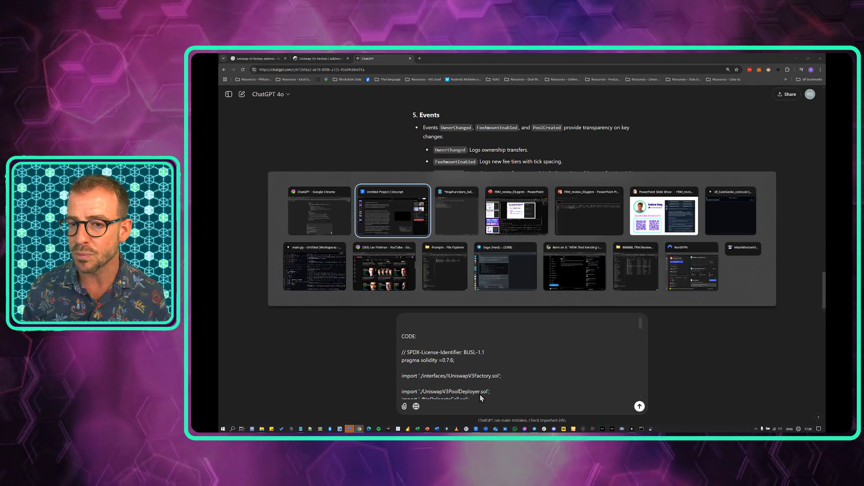
pyautogui.press('Tab')
pyautogui.press('Tab')
pyautogui.press('Tab')
pyautogui.press('Tab')
pyautogui.press('Tab')
pyautogui.press('Tab')
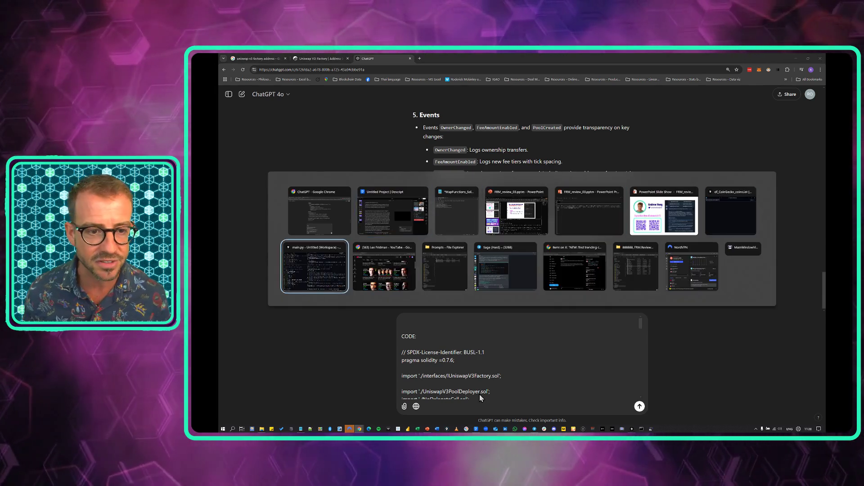
pyautogui.press('Tab')
pyautogui.press('Tab')
pyautogui.press('Escape')
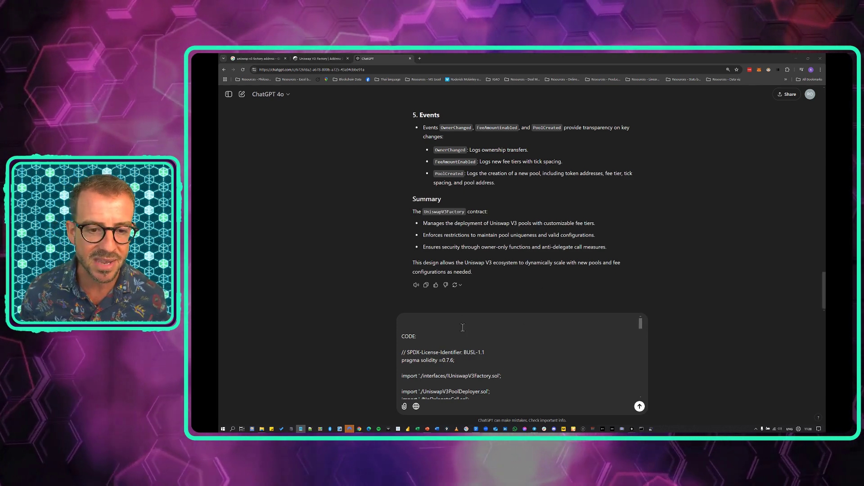
pyautogui.write("Please create a table that lists all the functions declared in the solidity code below. The table should include: 1) Name of the function 2) Line on which function declared 3) Each function's parameters 4) whether the function is external or internal 5) who can call the function 6) which other functions can call it 7) a brief description of what the function does")
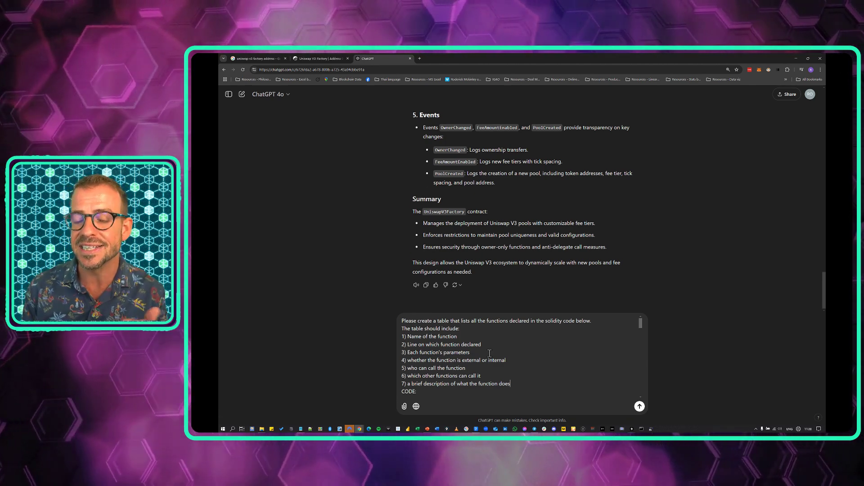
pyautogui.click(480, 329)
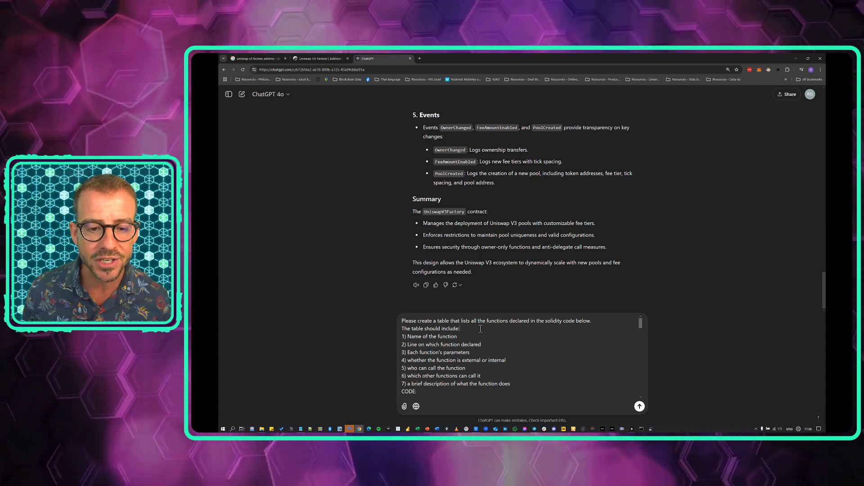
pyautogui.write('colum')
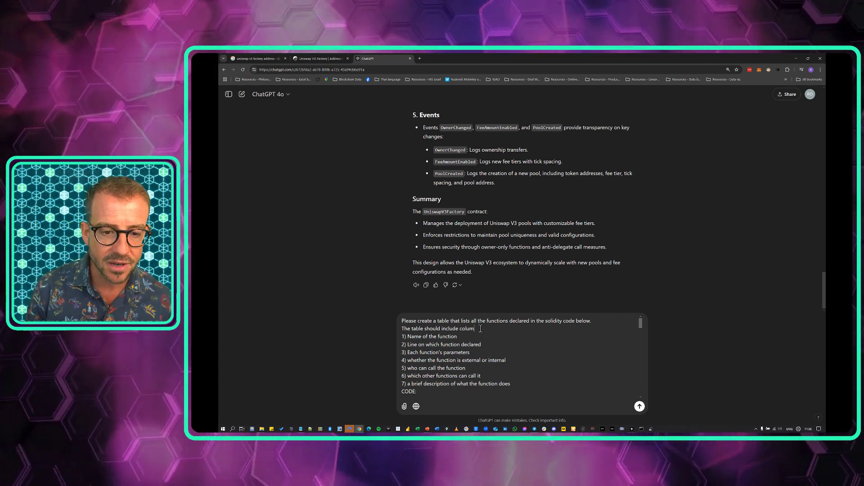
pyautogui.write('ns for:')
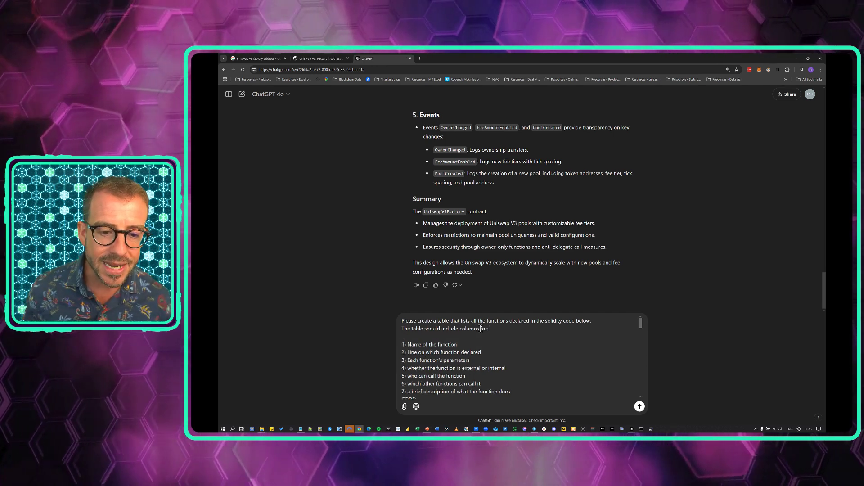
pyautogui.scroll(-1, 486, 337)
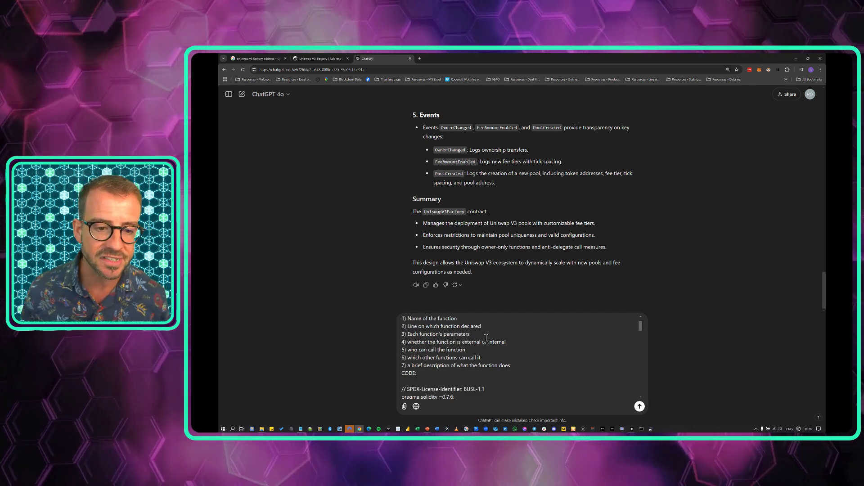
pyautogui.scroll(-2, 486, 338)
pyautogui.scroll(2, 486, 338)
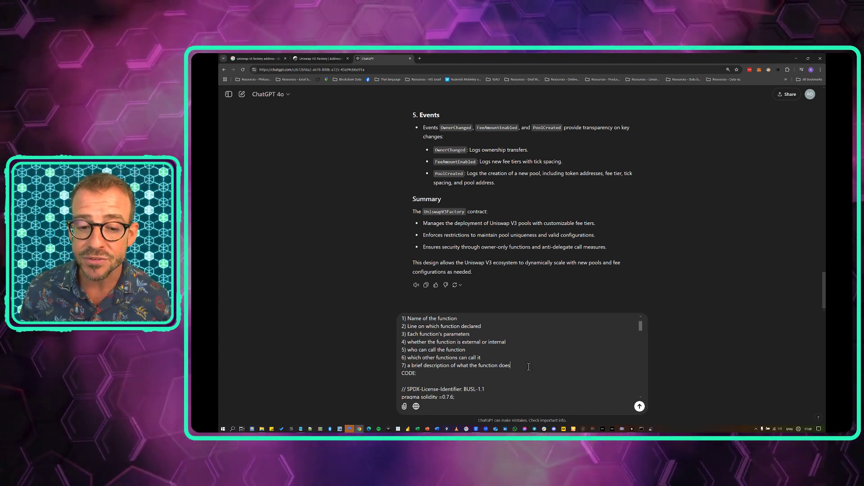
pyautogui.hotkey('shift', 'Return')
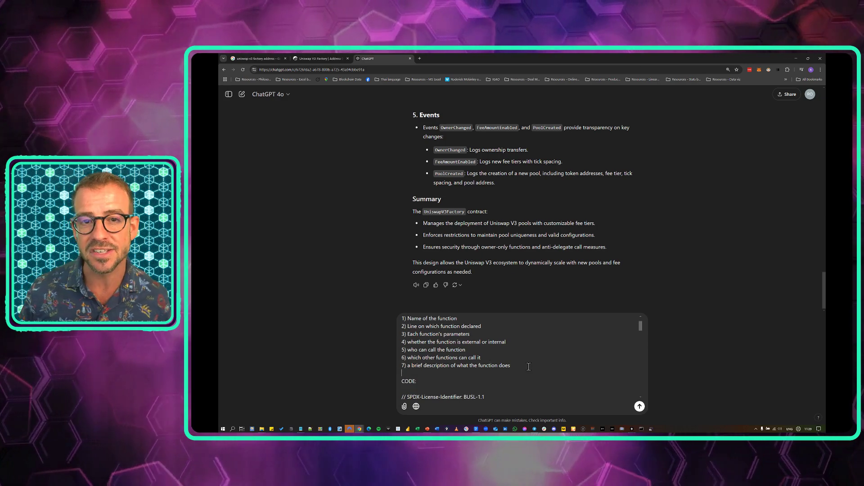
pyautogui.press('Return')
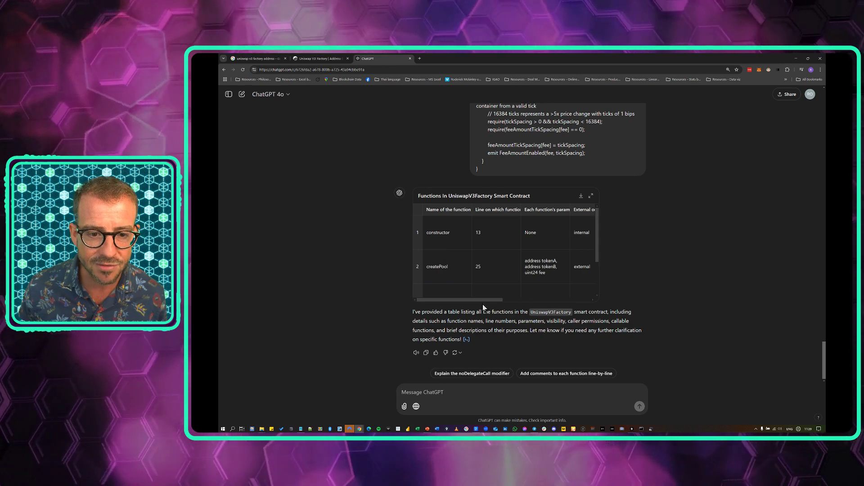
# Download the generated UniswapV3Factory functions table as a CSV and confirm it in Chrome's downloads
pyautogui.moveTo(484, 301); pyautogui.dragTo(444, 309)
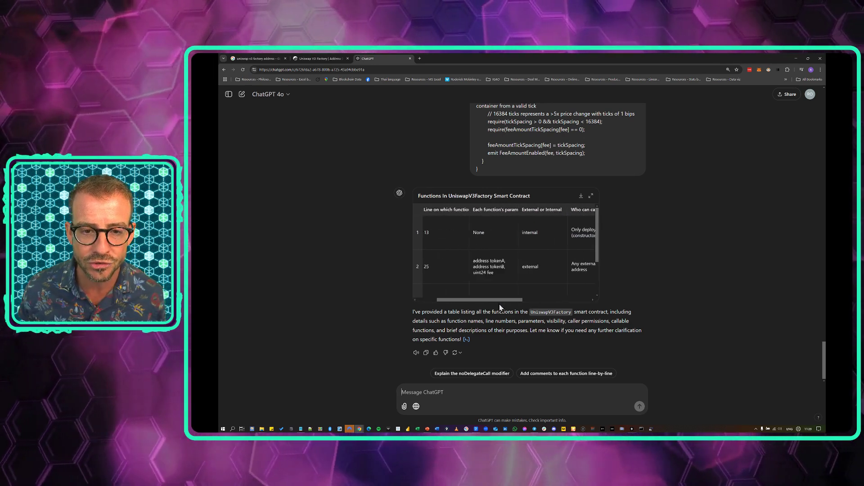
pyautogui.click(582, 199)
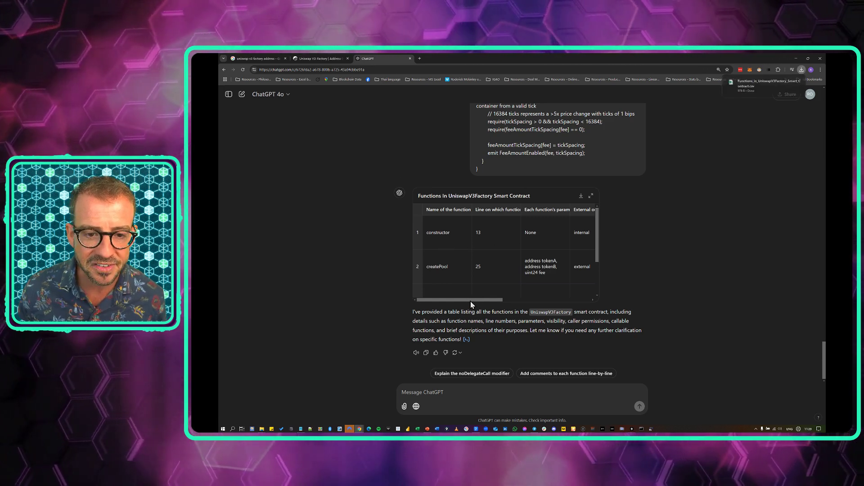
pyautogui.moveTo(470, 301); pyautogui.dragTo(525, 301)
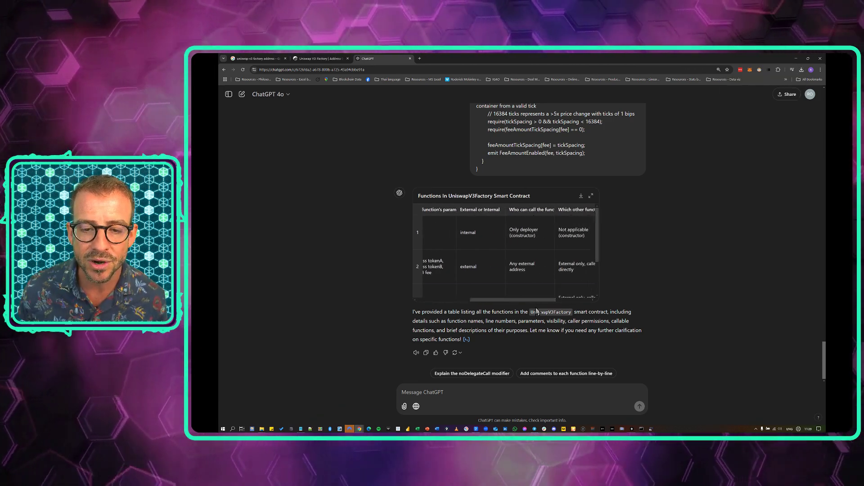
pyautogui.moveTo(525, 299); pyautogui.dragTo(473, 301)
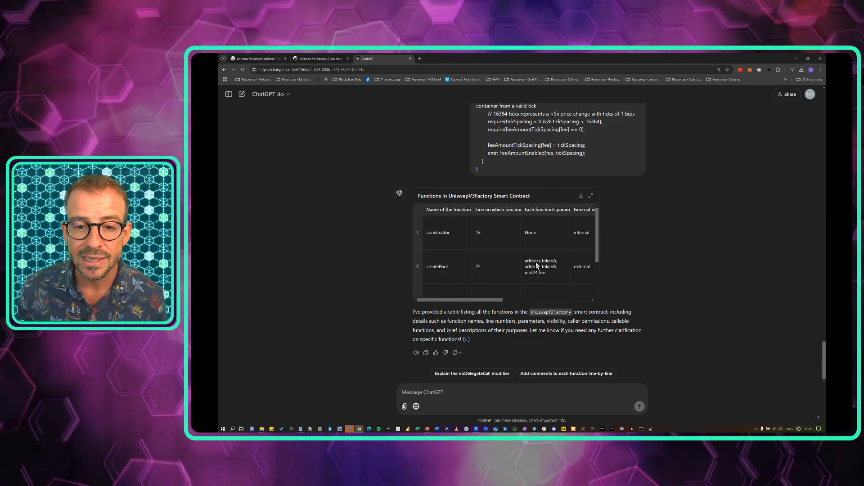
pyautogui.scroll(-3, 516, 273)
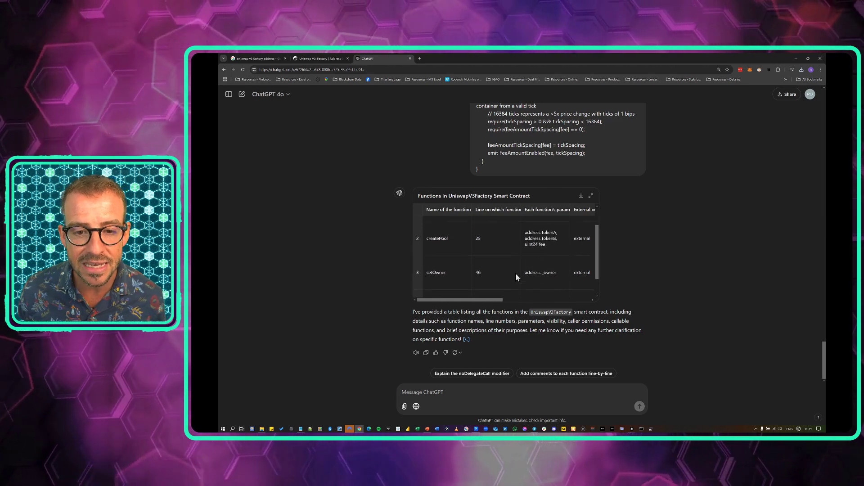
pyautogui.click(801, 70)
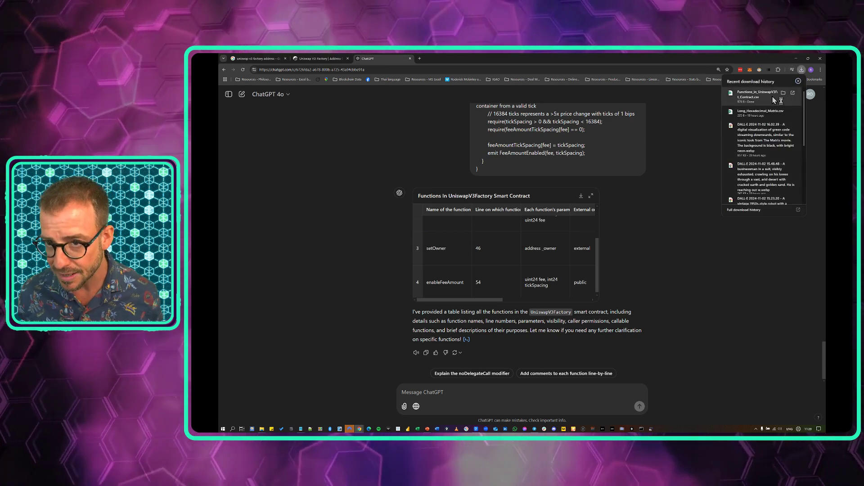
pyautogui.click(679, 223)
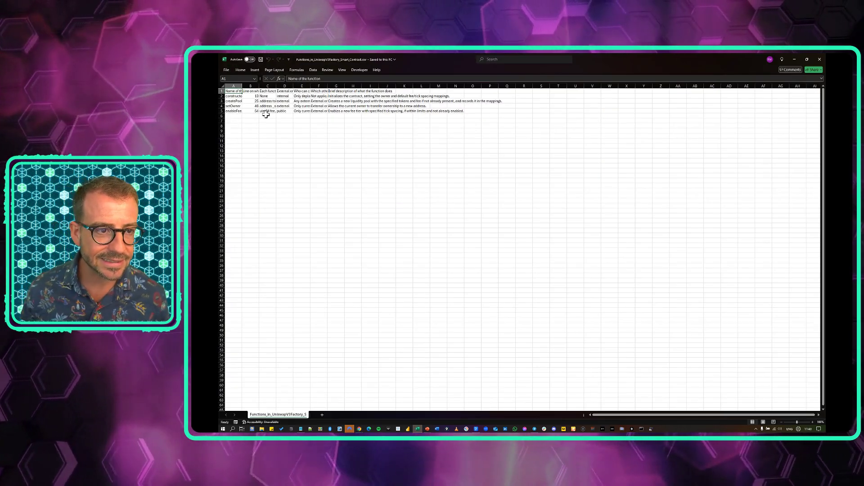
# Wrap the header row text and auto-fit columns A and C to the function names and parameter lists
pyautogui.hotkey('ctrl', 'a')
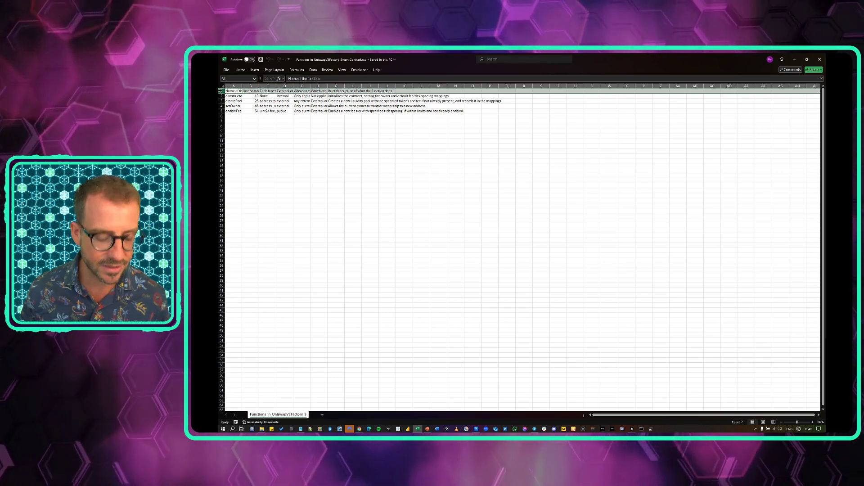
pyautogui.click(241, 70)
pyautogui.click(381, 80)
pyautogui.click(301, 126)
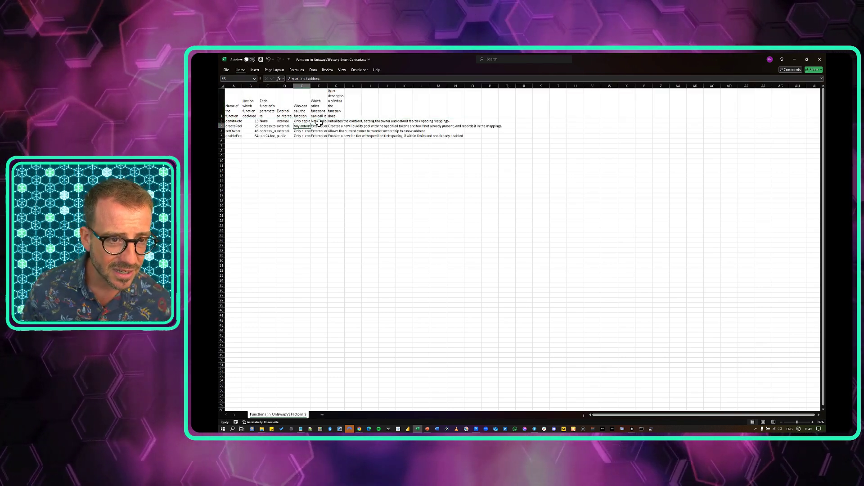
pyautogui.doubleClick(241, 85)
pyautogui.scroll(5, 305, 222)
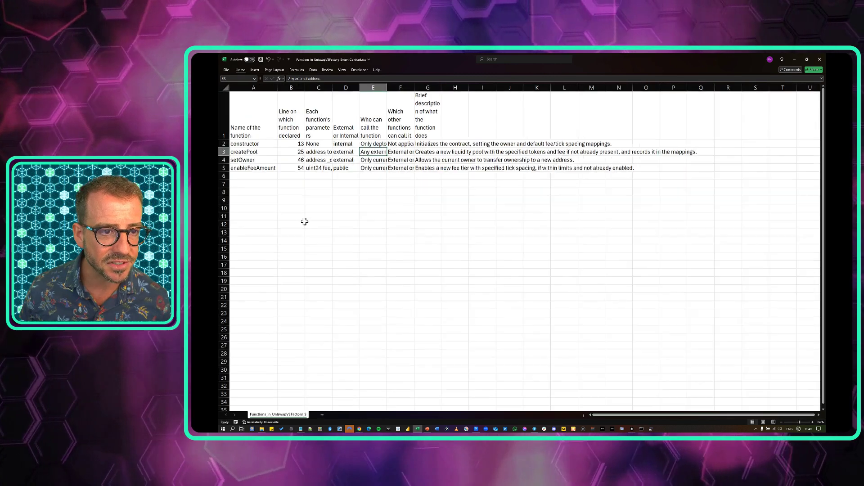
pyautogui.click(305, 149)
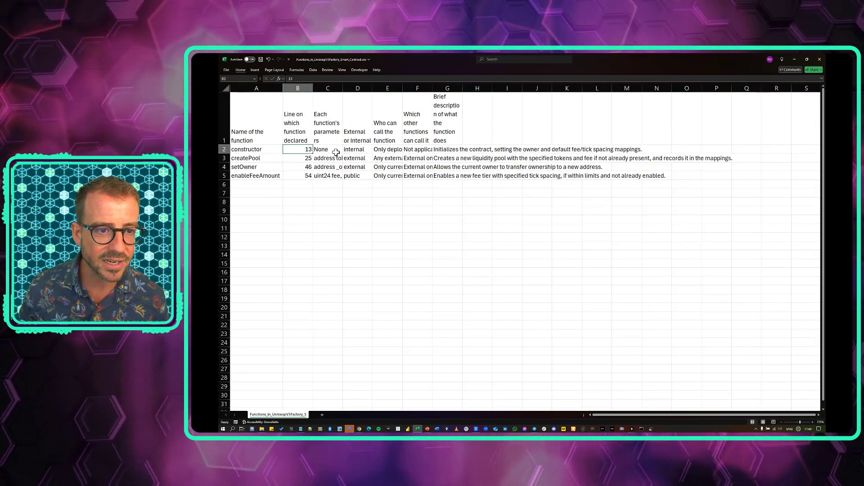
pyautogui.doubleClick(342, 85)
# Read the who-can-call and description cells, fit column G, and step through the createPool and setOwner descriptions
pyautogui.click(445, 149)
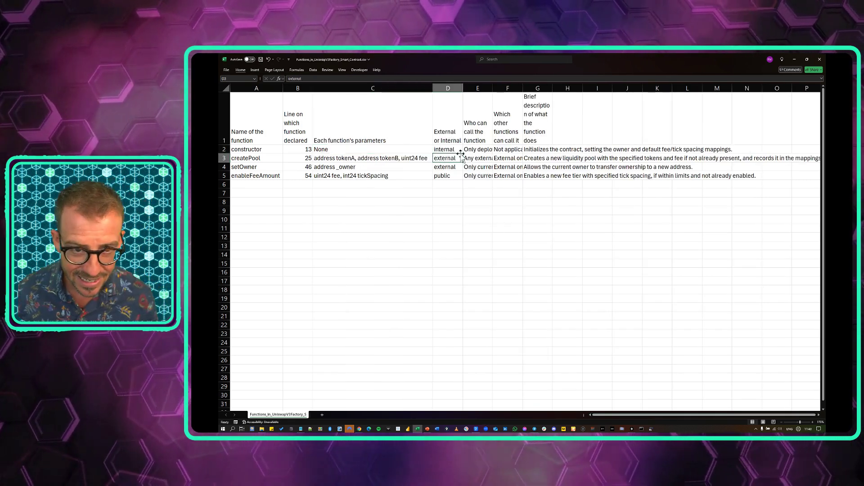
pyautogui.click(473, 149)
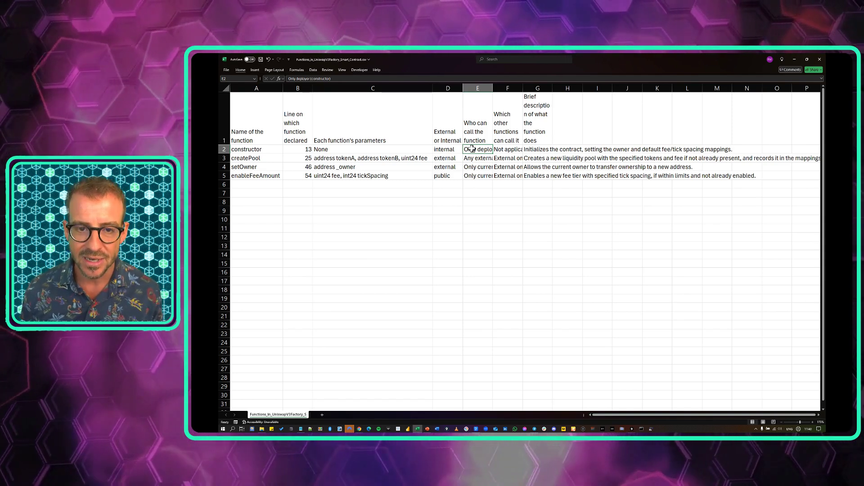
pyautogui.click(549, 151)
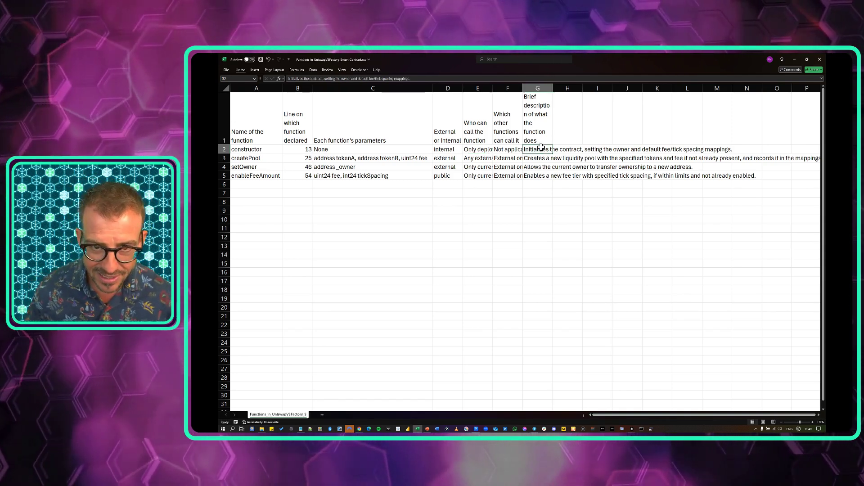
pyautogui.doubleClick(553, 89)
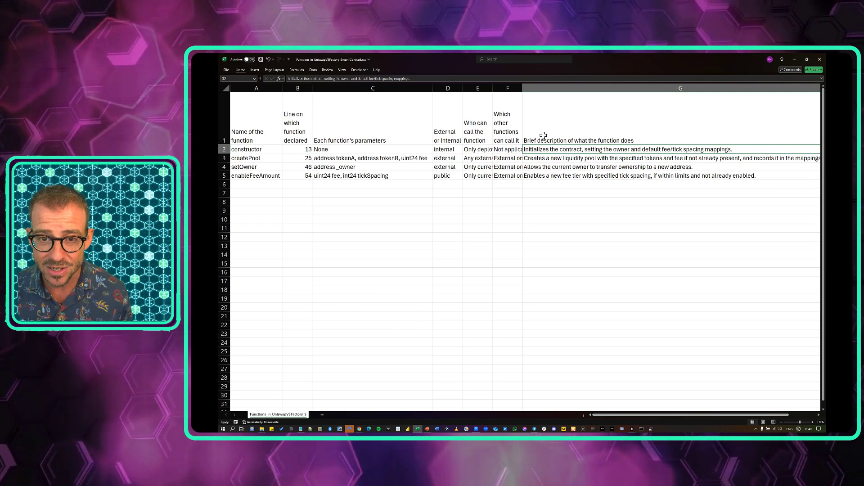
pyautogui.press('Down')
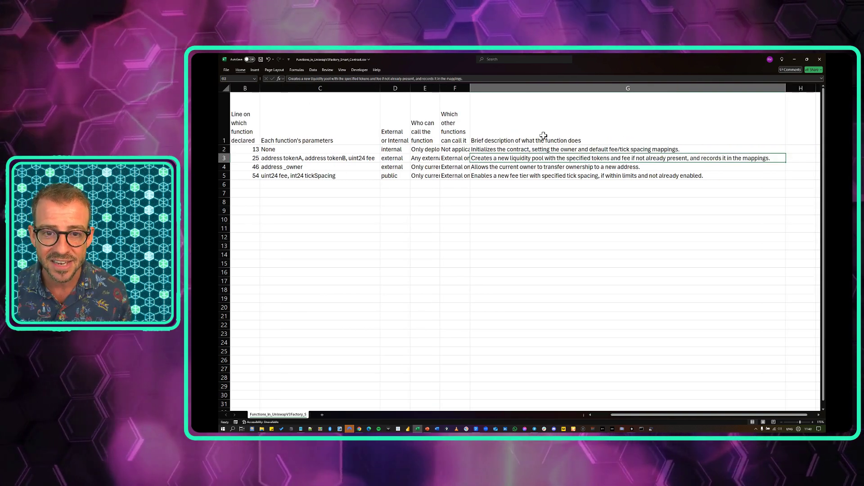
pyautogui.press('Down')
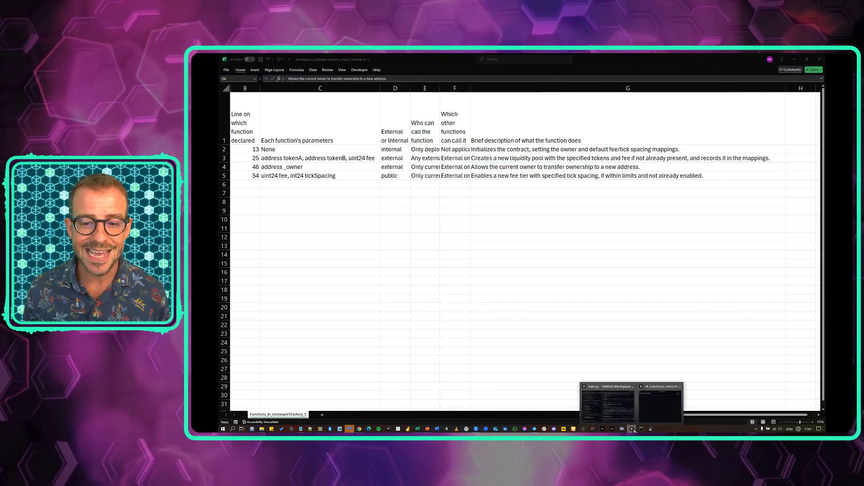
pyautogui.moveTo(631, 429)
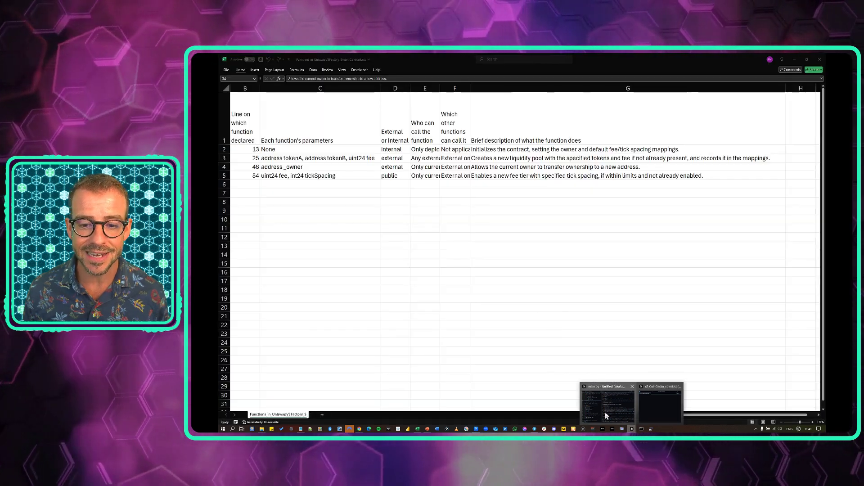
# Switch to Cursor, add an empty line after line 169, dismiss the inline AI prompt, and bring up the window list
pyautogui.click(661, 405)
pyautogui.hotkey('alt', 'Tab')
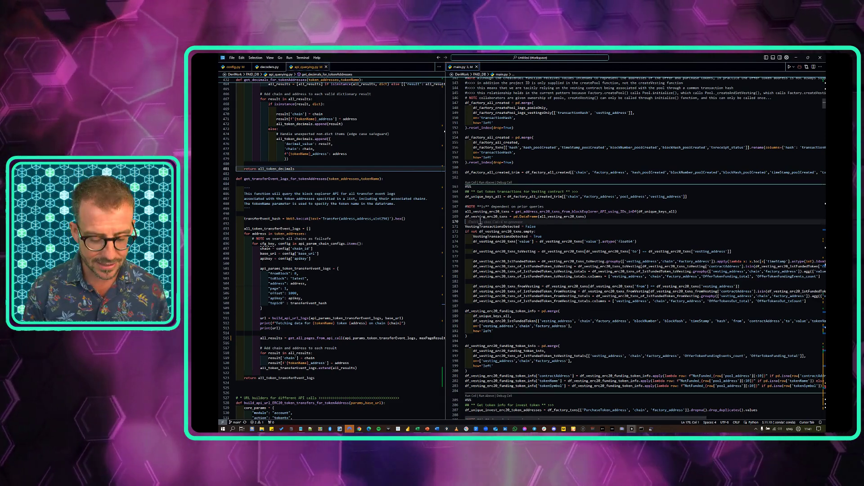
pyautogui.press('Return')
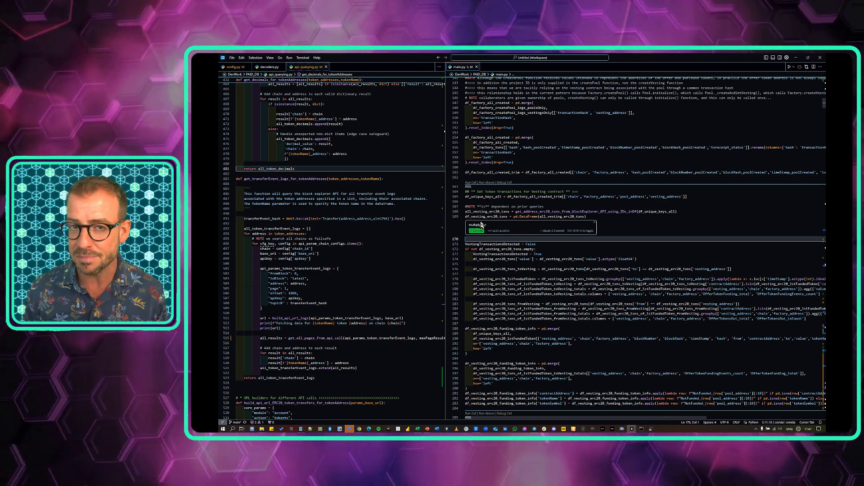
pyautogui.press('Escape')
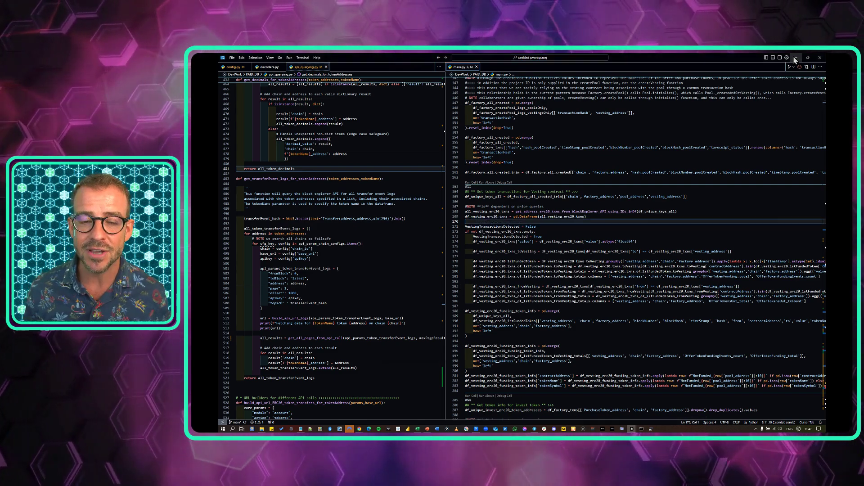
pyautogui.hotkey('alt', 'Tab')
# Return to Chrome and show the Dave Ebbelaar channel videos, then the Lex Fridman channel page
pyautogui.hotkey('alt', 'Tab')
pyautogui.hotkey('alt', 'Tab')
pyautogui.hotkey('alt', 'Tab')
pyautogui.hotkey('alt', 'Tab')
pyautogui.hotkey('alt', 'Tab')
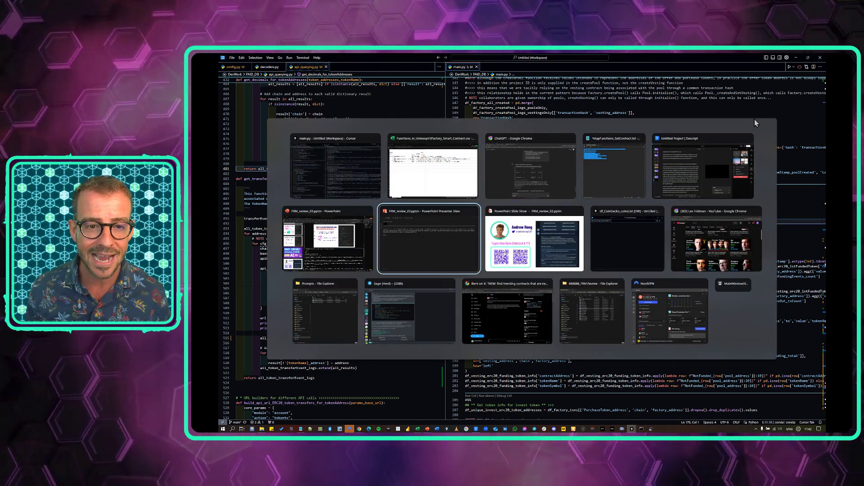
pyautogui.hotkey('alt', 'Tab')
pyautogui.hotkey('alt', 'Tab')
pyautogui.hotkey('alt', 'Tab')
pyautogui.click(257, 59)
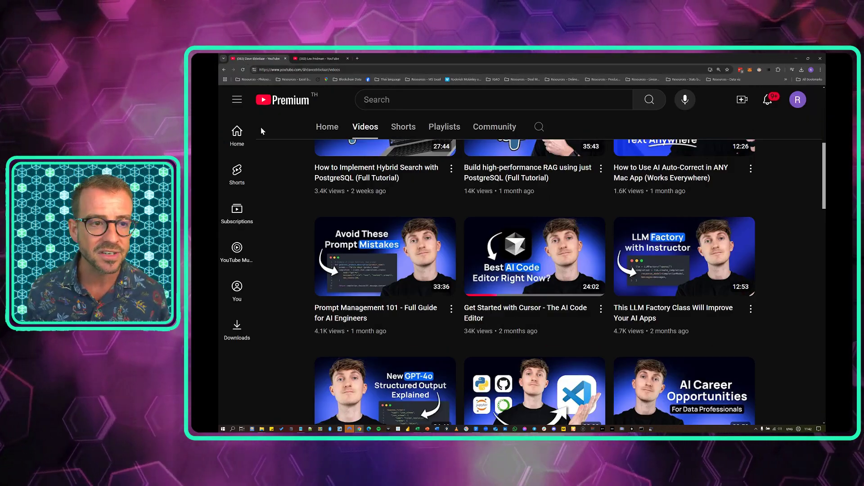
pyautogui.scroll(5, 307, 240)
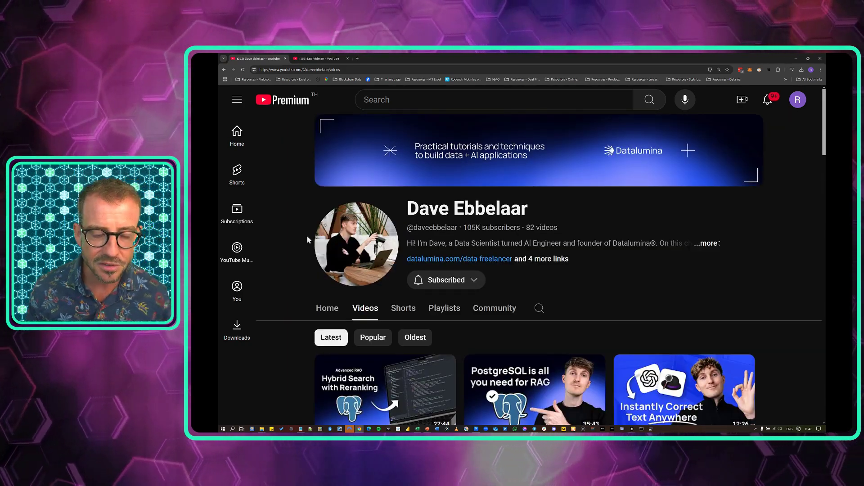
pyautogui.scroll(-1, 307, 239)
pyautogui.scroll(-3, 364, 250)
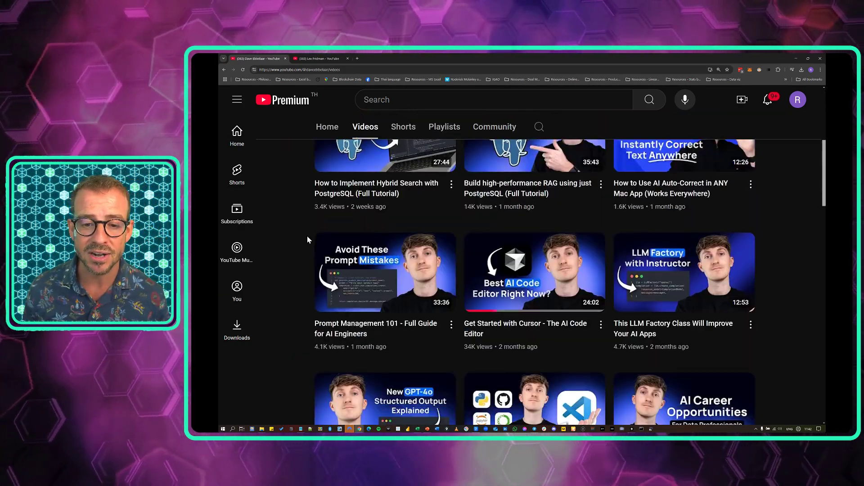
pyautogui.scroll(-3, 432, 270)
pyautogui.scroll(-1, 495, 282)
pyautogui.scroll(-1, 500, 281)
pyautogui.scroll(-2, 504, 280)
pyautogui.scroll(3, 507, 281)
pyautogui.scroll(2, 517, 297)
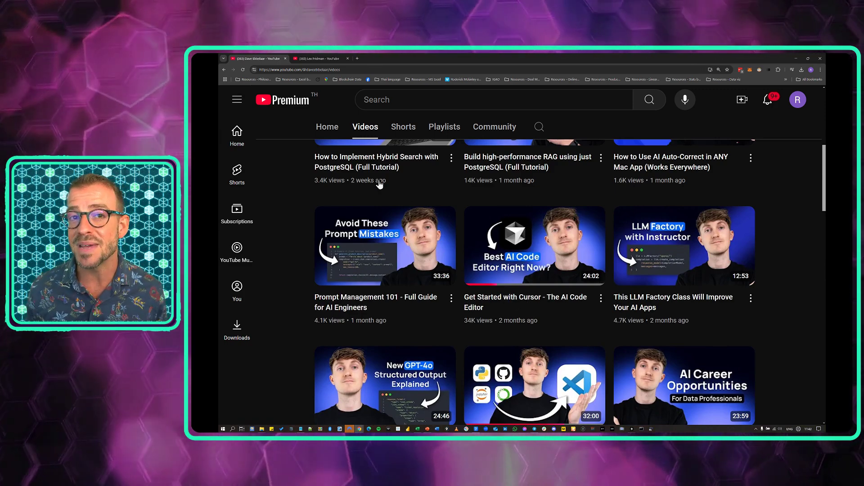
pyautogui.click(328, 60)
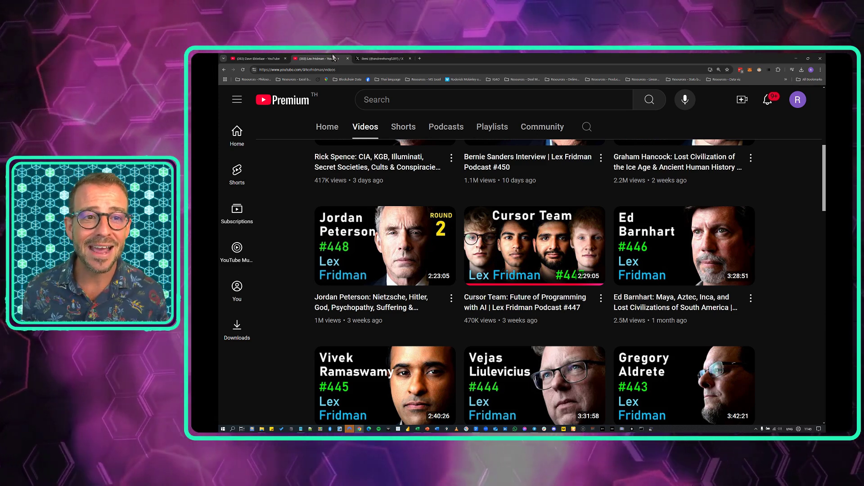
# Switch to the ilemi X profile with its pinned Sage bot post
pyautogui.click(373, 59)
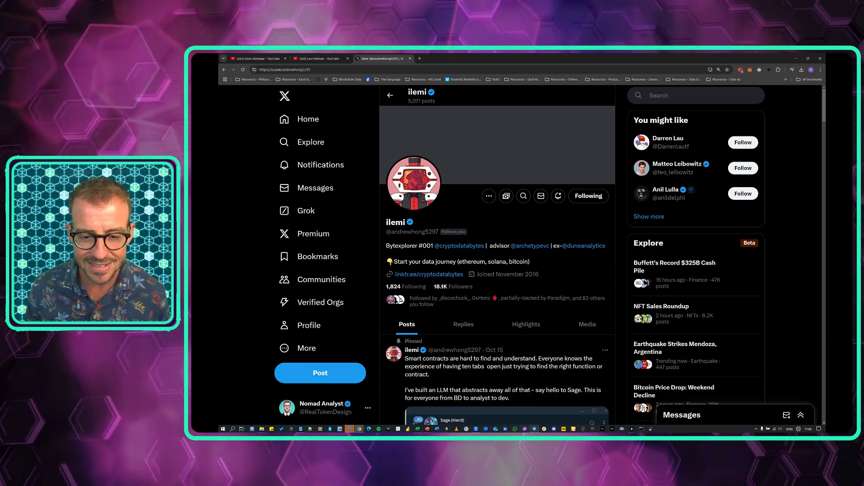
# Copy the earlier Uniswap V3 Factory contract address request from the Sage chat
pyautogui.click(534, 430)
pyautogui.scroll(3, 477, 357)
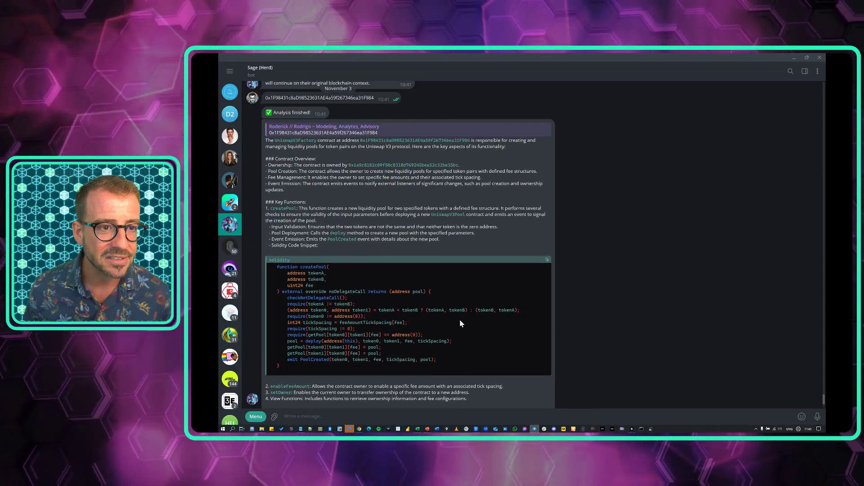
pyautogui.scroll(3, 459, 324)
pyautogui.scroll(3, 459, 324)
pyautogui.scroll(-3, 460, 325)
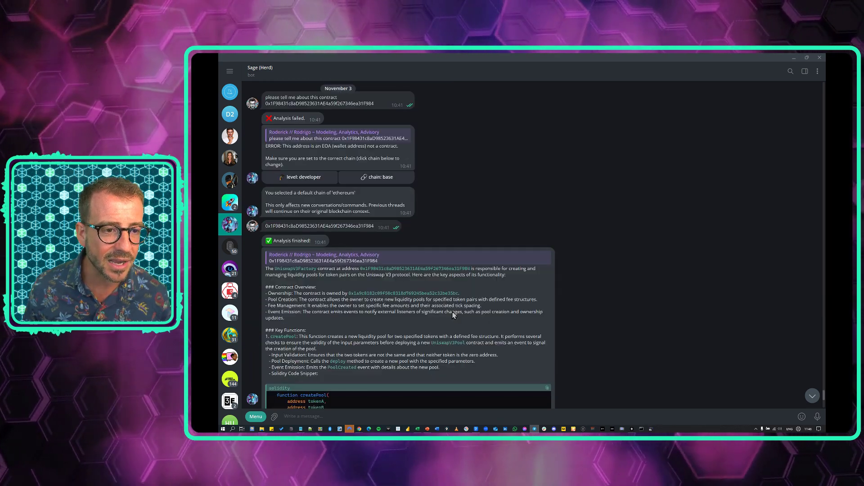
pyautogui.tripleClick(321, 103)
pyautogui.hotkey('ctrl', 'c')
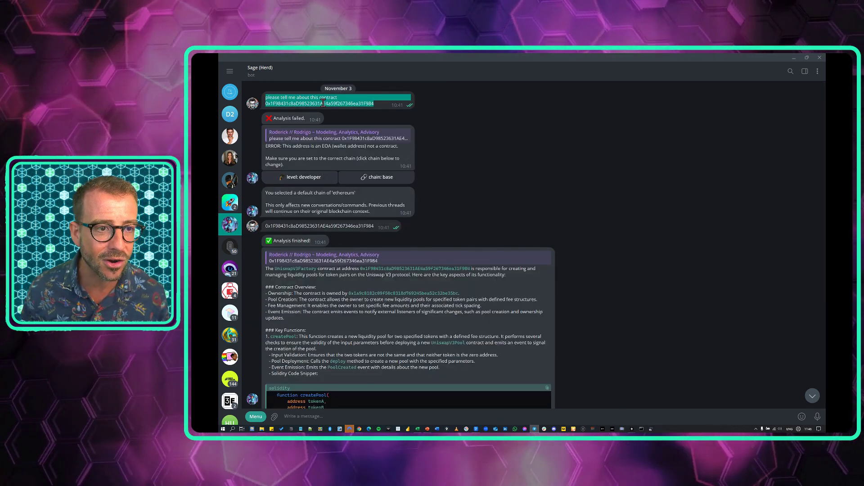
pyautogui.doubleClick(322, 104)
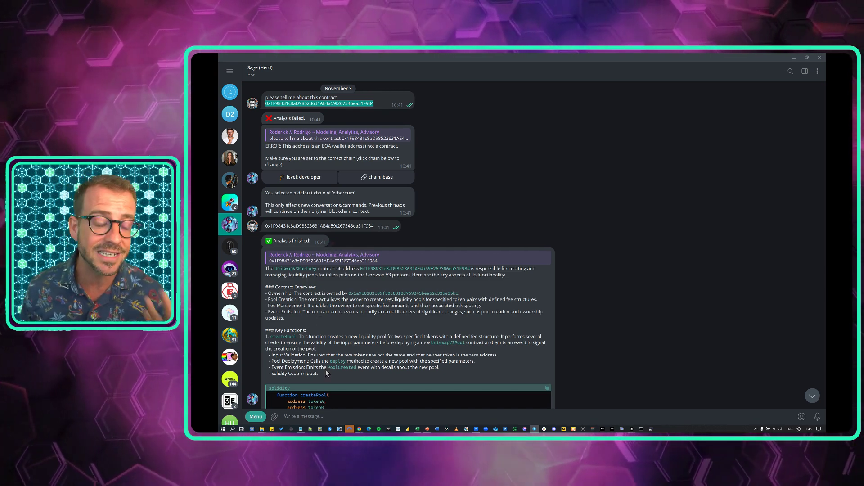
pyautogui.click(338, 413)
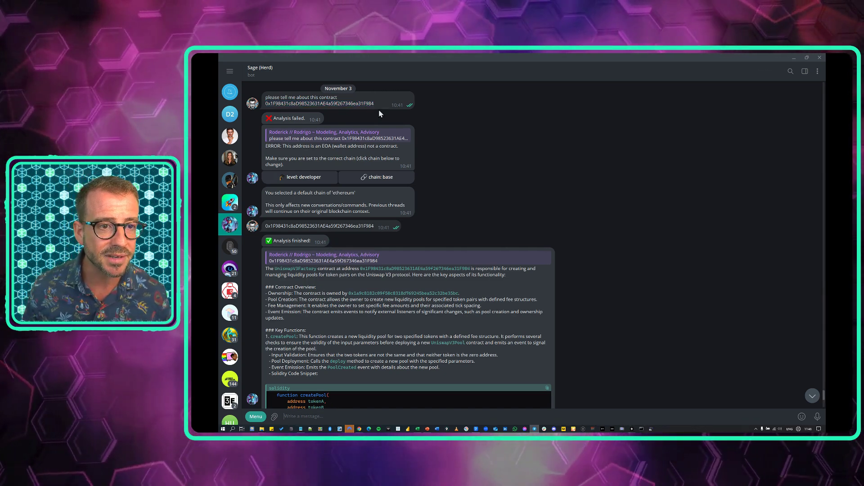
pyautogui.moveTo(377, 106); pyautogui.dragTo(269, 99)
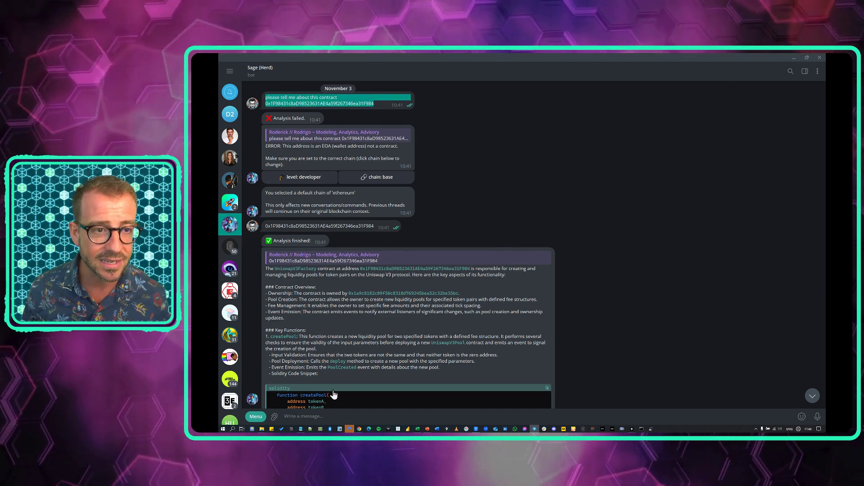
# Resend the contract address to Sage for a fresh UniswapV3Factory analysis
pyautogui.click(323, 416)
pyautogui.hotkey('ctrl', 'v')
pyautogui.scroll(-2, 354, 365)
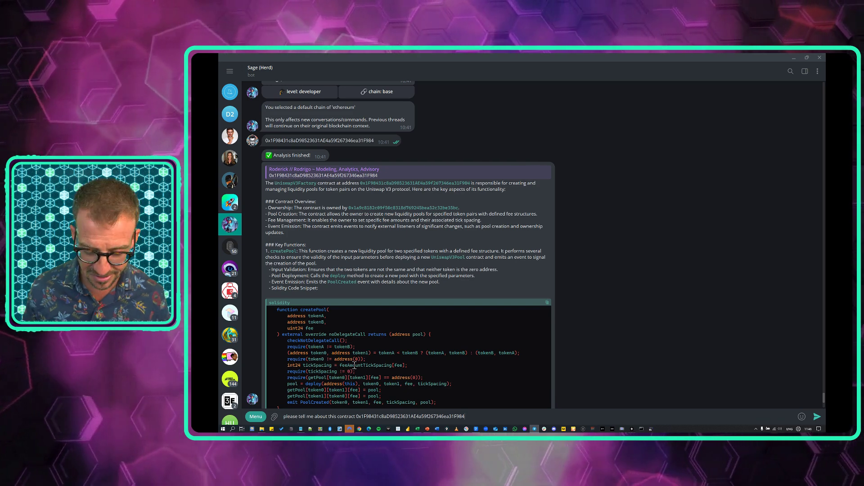
pyautogui.press('Return')
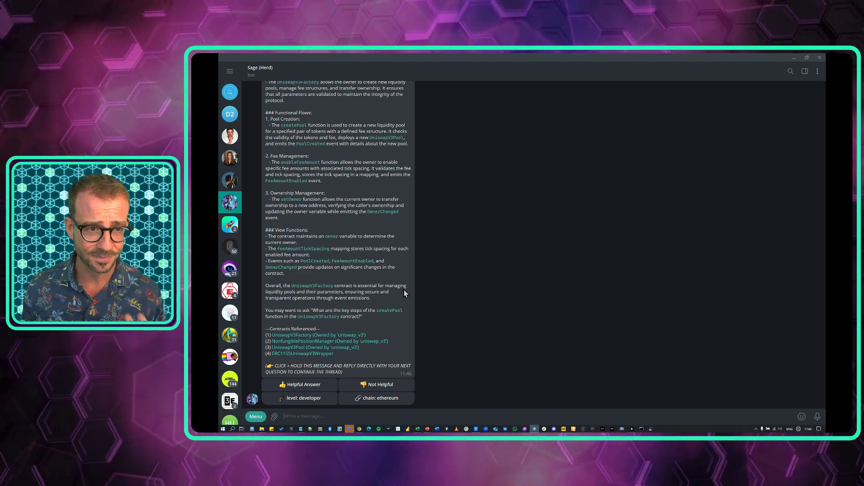
pyautogui.scroll(2, 404, 288)
pyautogui.scroll(1, 402, 294)
pyautogui.scroll(-2, 365, 265)
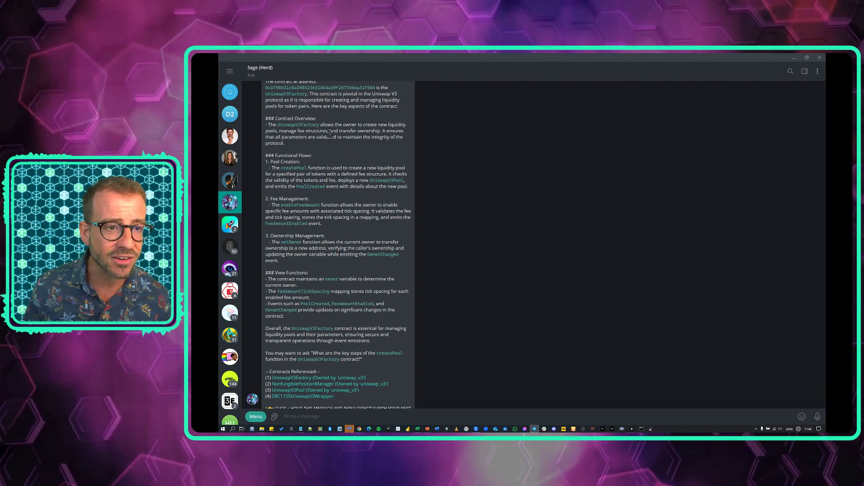
pyautogui.scroll(-1, 339, 205)
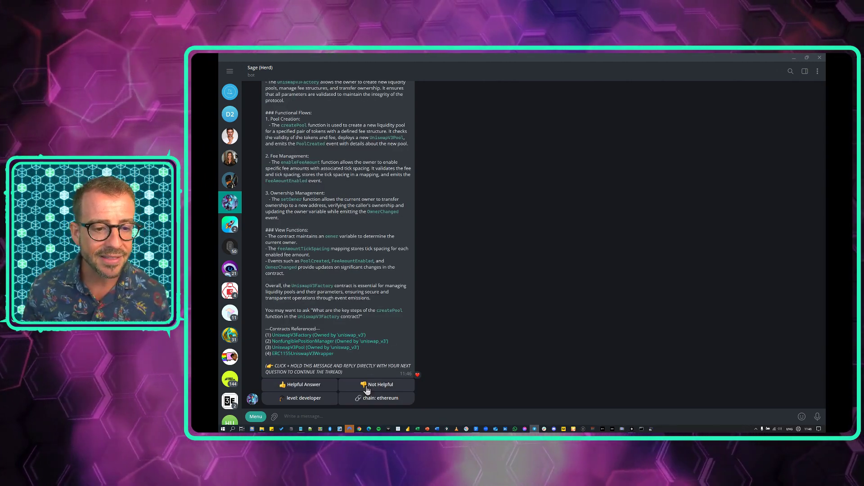
# Switch Sage's response level from developer to Analyst
pyautogui.click(313, 401)
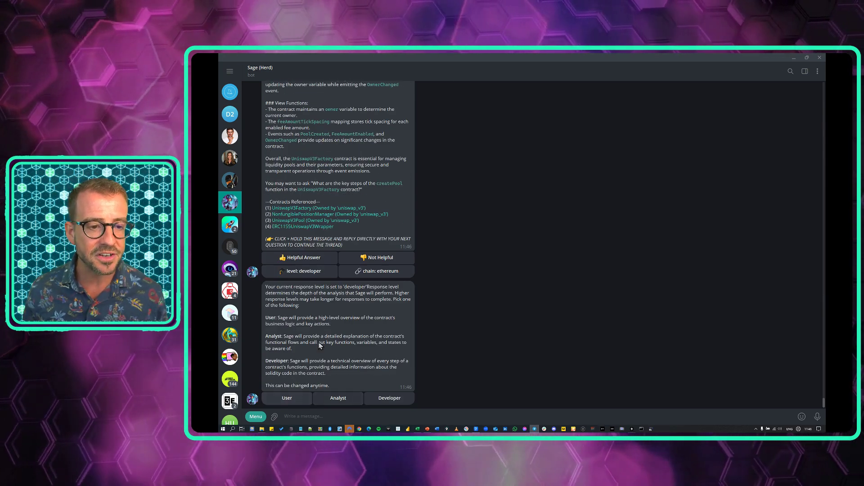
pyautogui.doubleClick(322, 336)
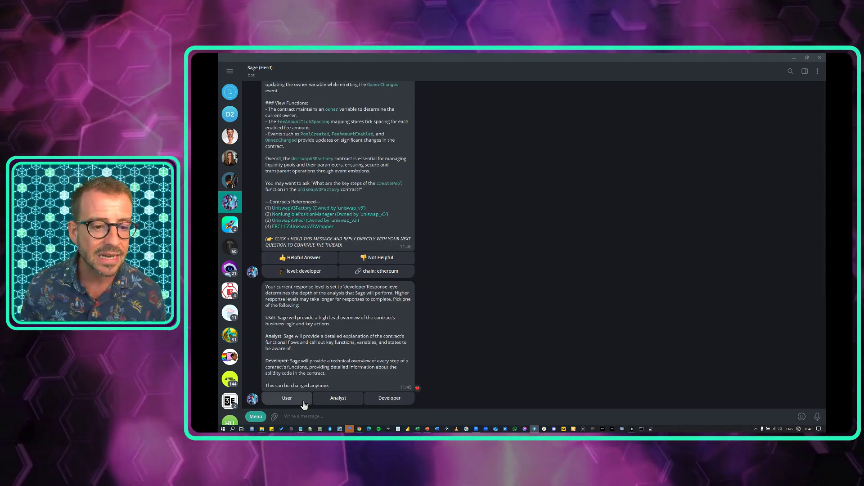
pyautogui.click(339, 399)
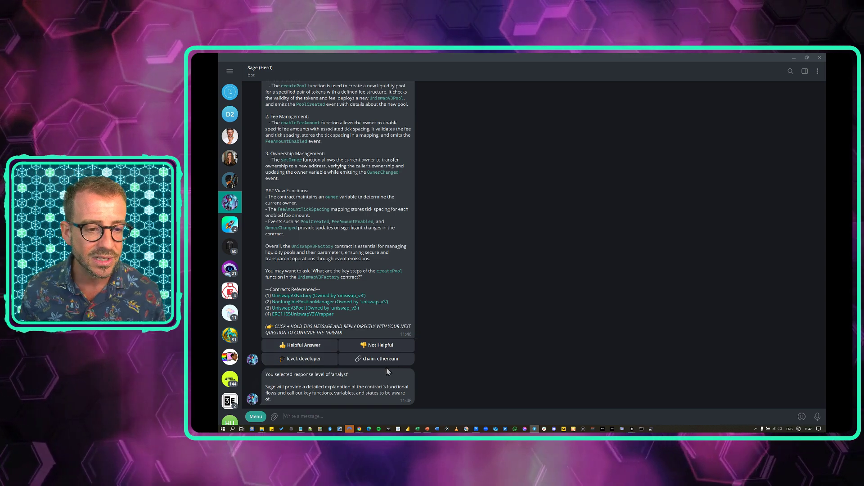
# Reply to Sage's analysis asking about the fee management function and its parameters
pyautogui.doubleClick(378, 251)
pyautogui.write('please ep')
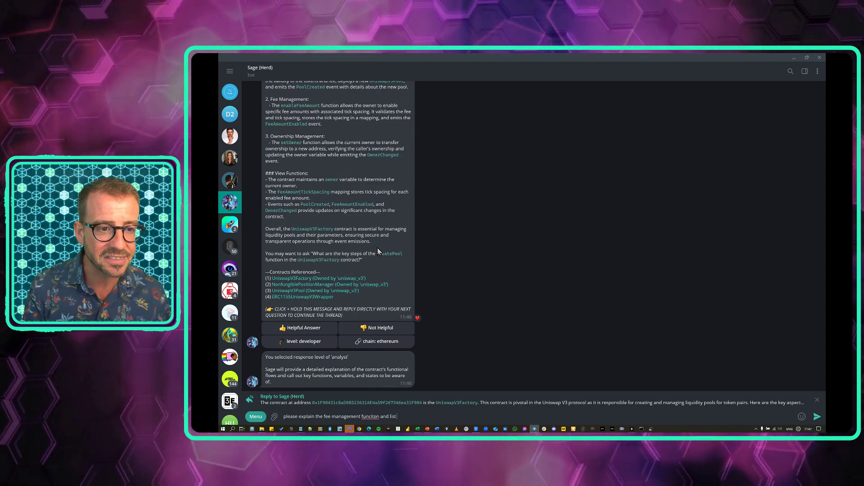
pyautogui.write('parameters')
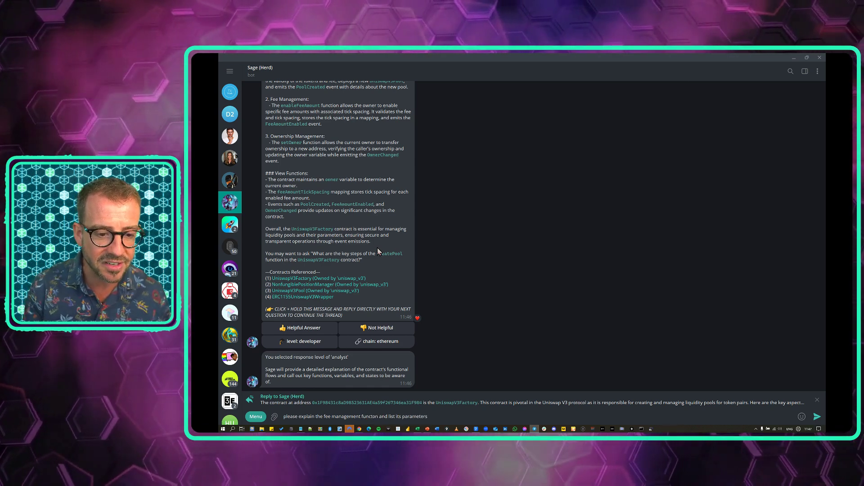
pyautogui.press('Return')
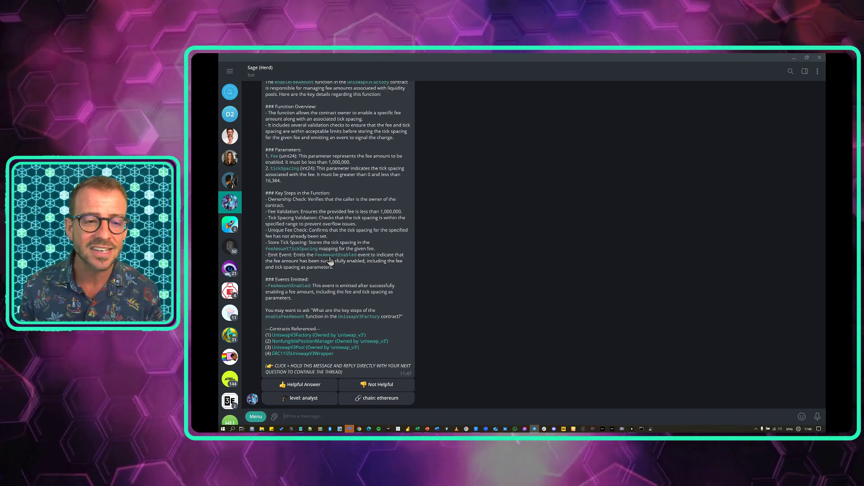
# Minimize Telegram so ilemi's X profile with the pinned Sage post shows again
pyautogui.click(795, 58)
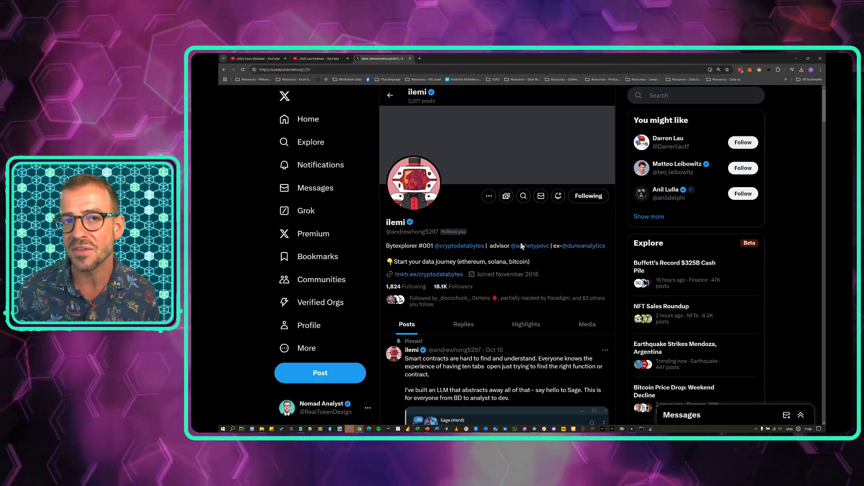